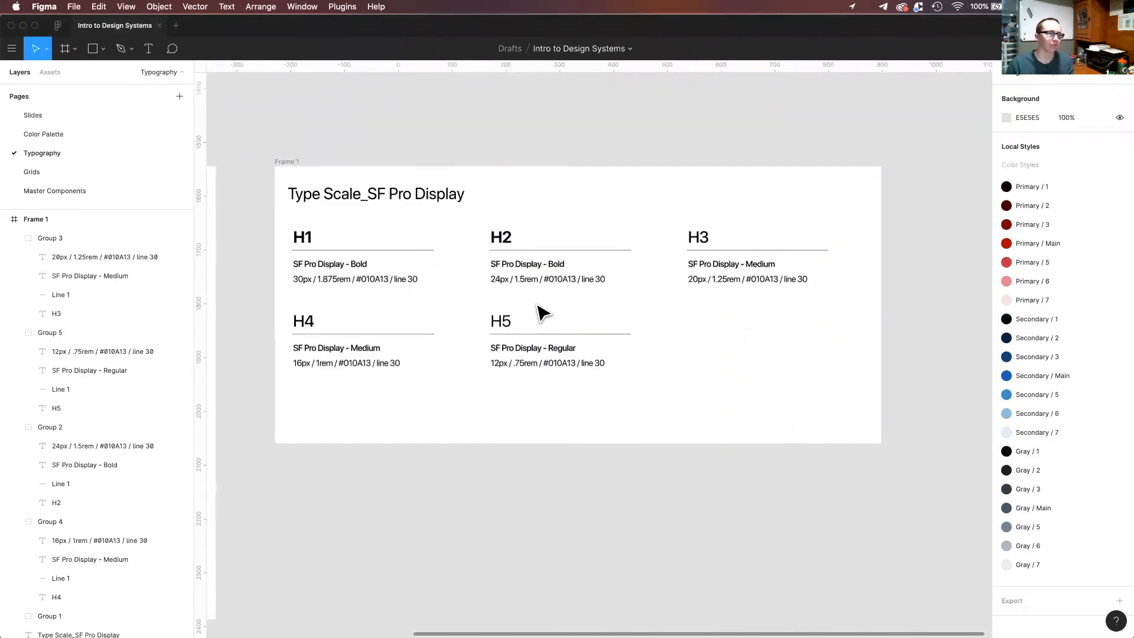
Examine the heading type scale frame and the neighbouring A4 frame with sample font sizes and weights.
{"action": "scroll", "coordinate": [536, 306], "scroll_direction": "up", "scroll_amount": 1}
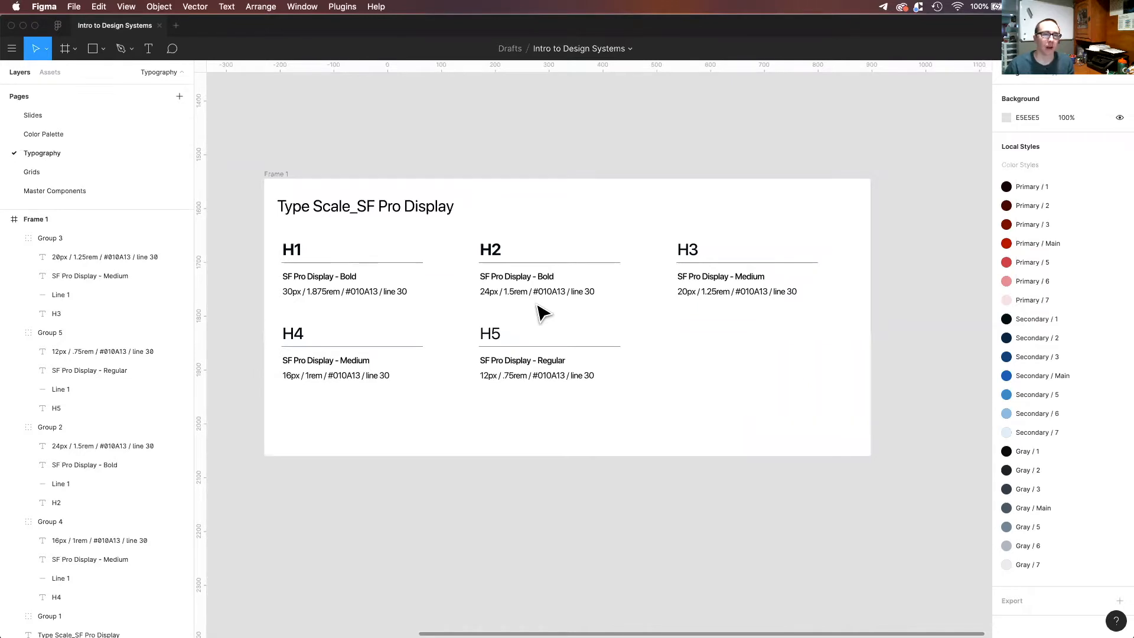
{"action": "scroll", "coordinate": [539, 311], "scroll_direction": "down", "scroll_amount": 5}
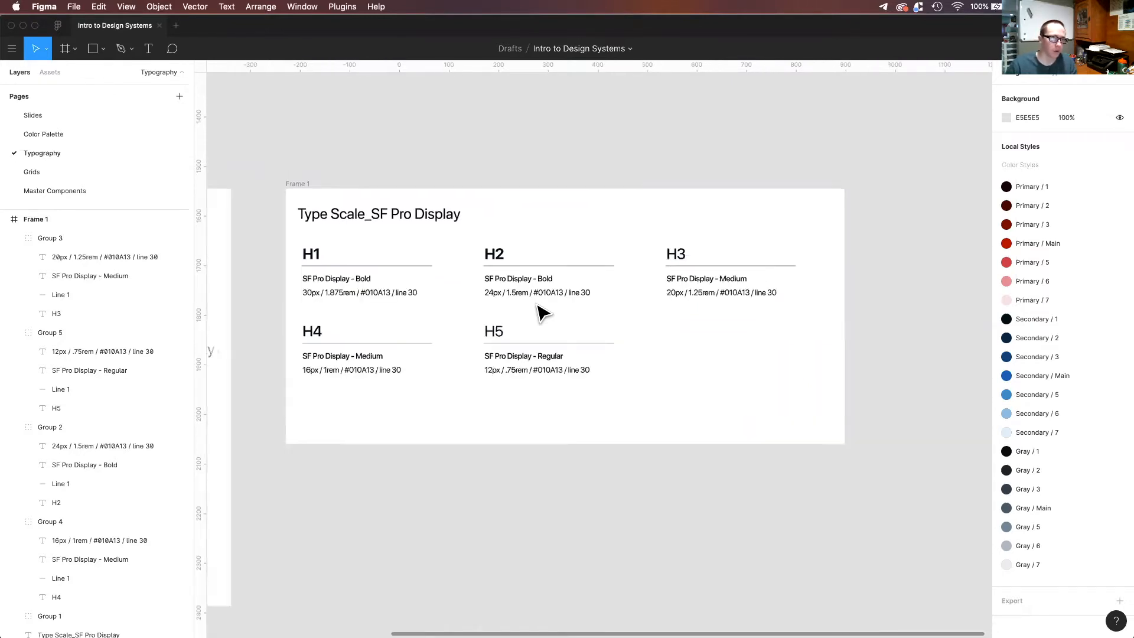
{"action": "scroll", "coordinate": [516, 329], "scroll_direction": "left", "scroll_amount": 3}
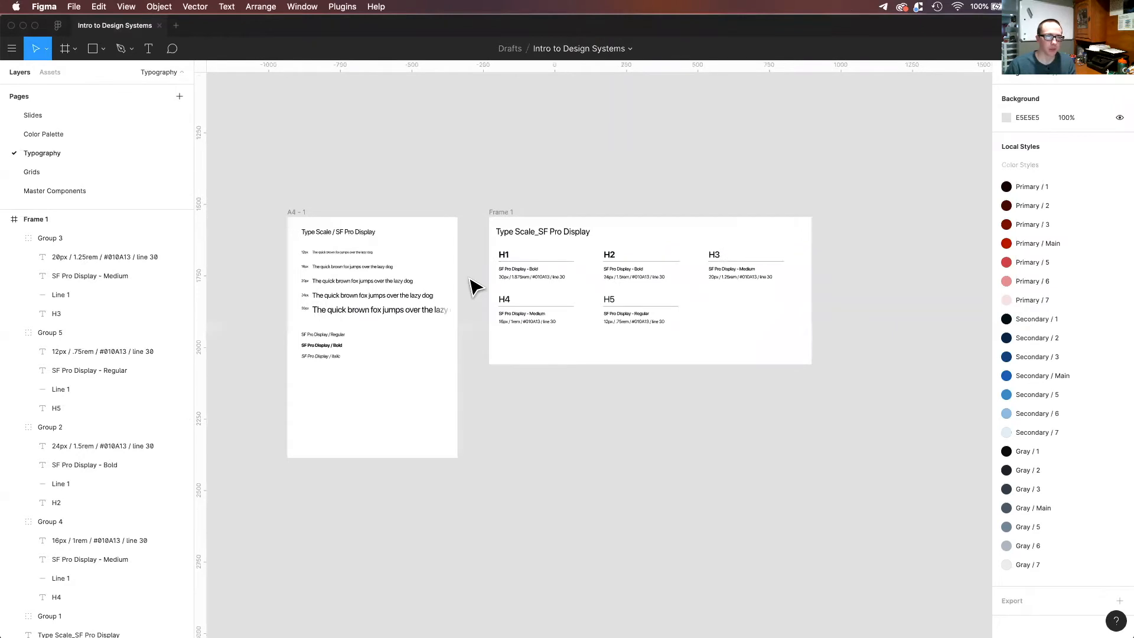
{"action": "scroll", "coordinate": [527, 263], "scroll_direction": "up", "scroll_amount": 3}
{"action": "left_click", "coordinate": [544, 257]}
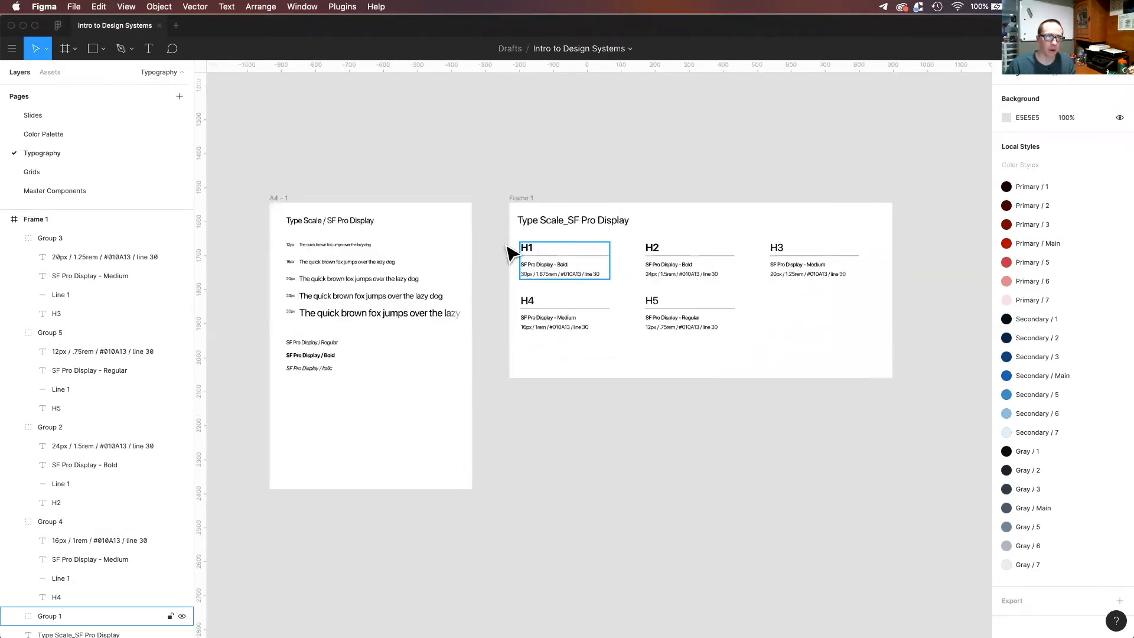
{"action": "scroll", "coordinate": [517, 253], "scroll_direction": "up", "scroll_amount": 2}
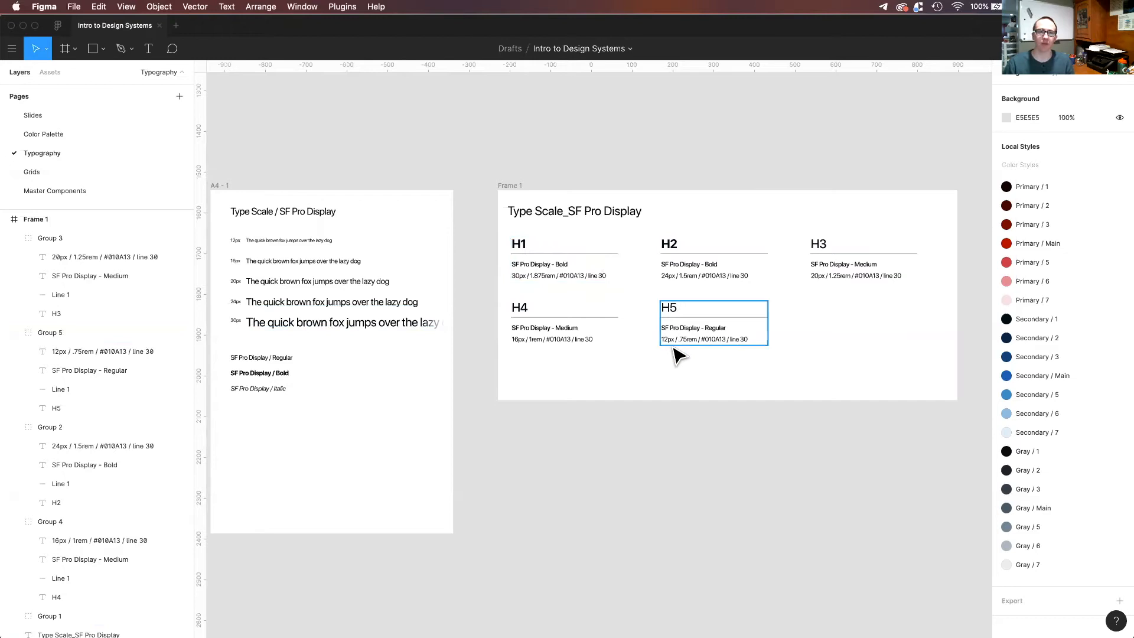
{"action": "scroll", "coordinate": [676, 347], "scroll_direction": "right", "scroll_amount": 5}
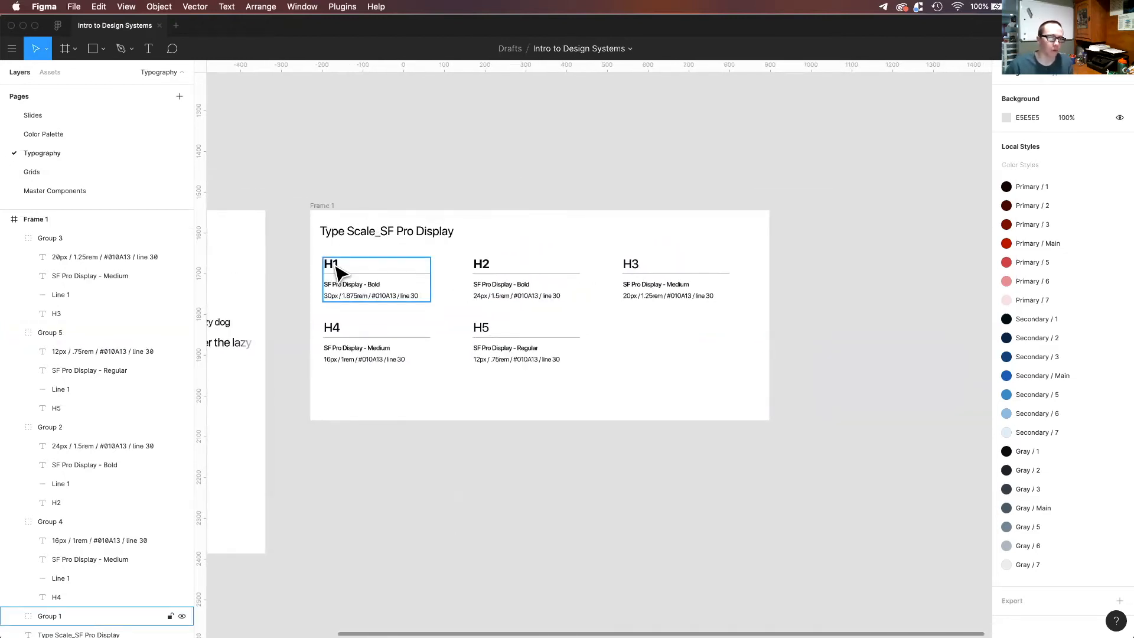
Create a text style named H1 from the H1 heading in the SF Pro Display type scale frame.
{"action": "double_click", "coordinate": [339, 273]}
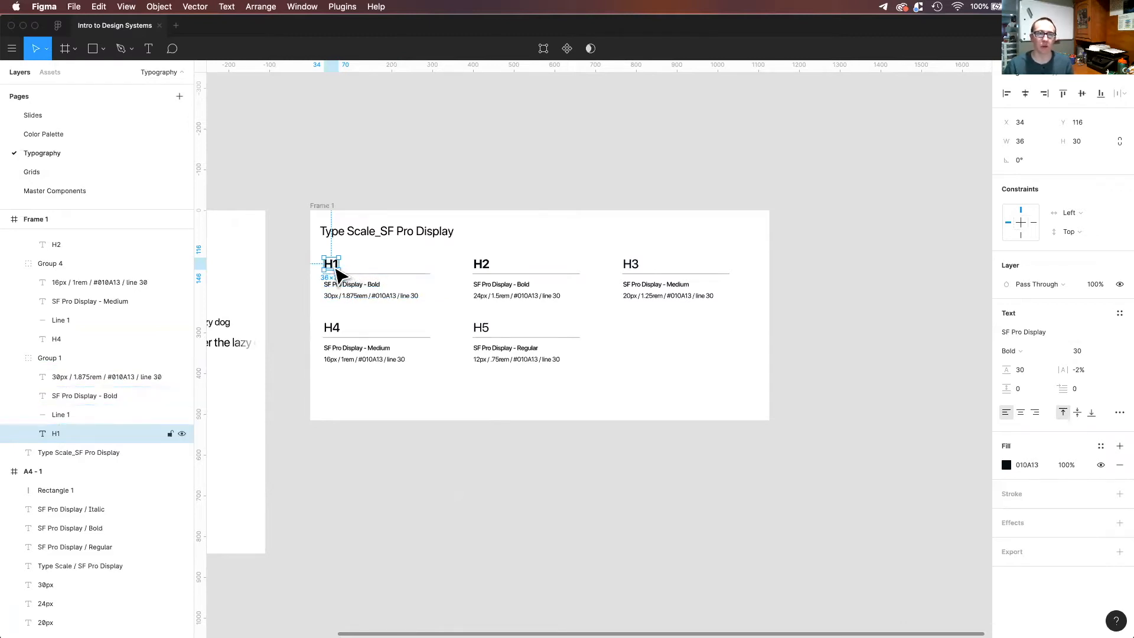
{"action": "scroll", "coordinate": [336, 273], "scroll_direction": "left", "scroll_amount": 5}
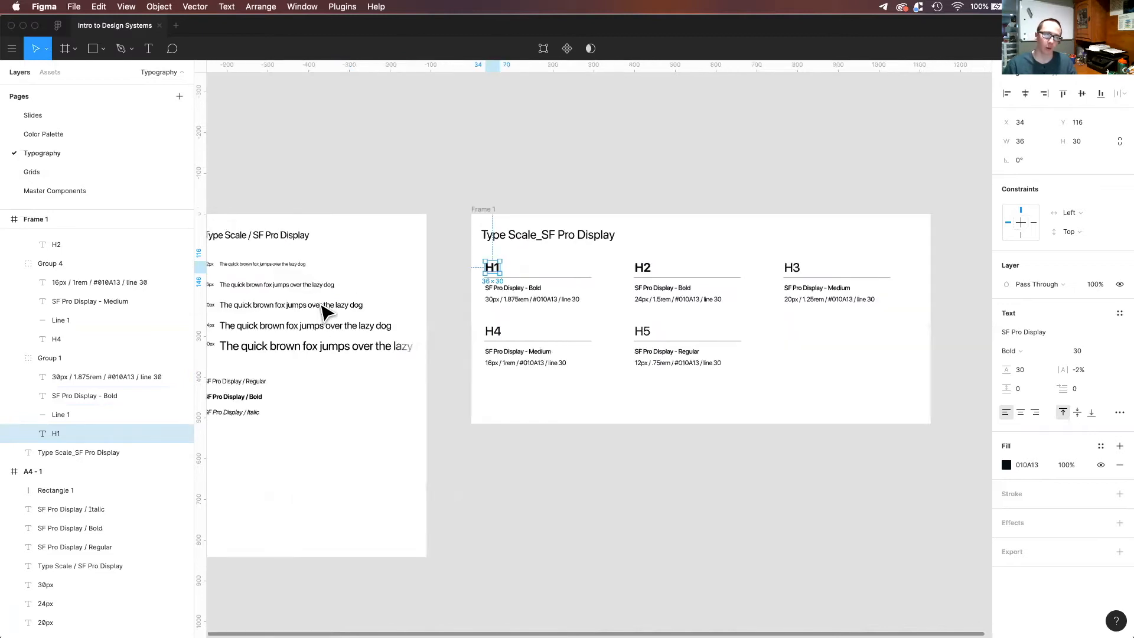
{"action": "scroll", "coordinate": [496, 301], "scroll_direction": "right", "scroll_amount": 4}
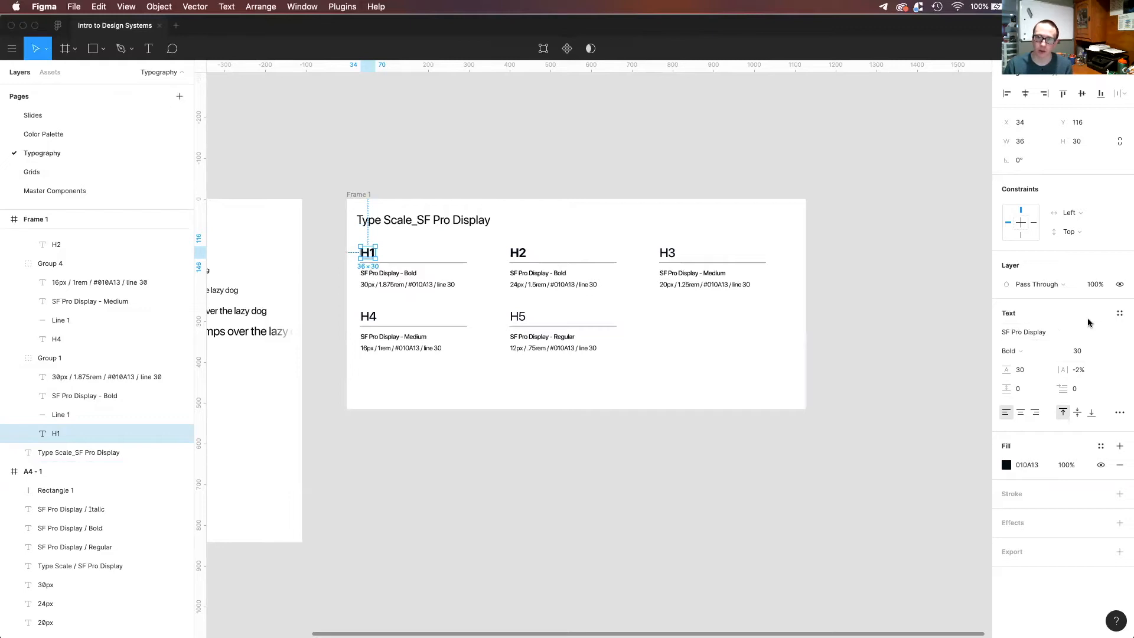
{"action": "left_click", "coordinate": [1118, 315]}
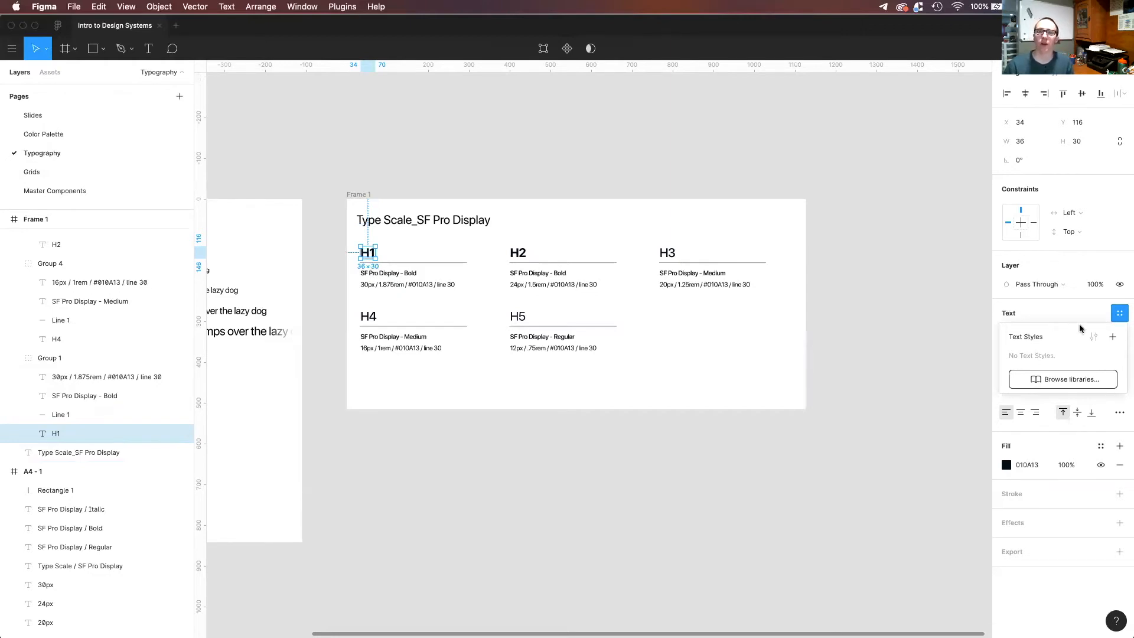
{"action": "left_click", "coordinate": [1113, 338]}
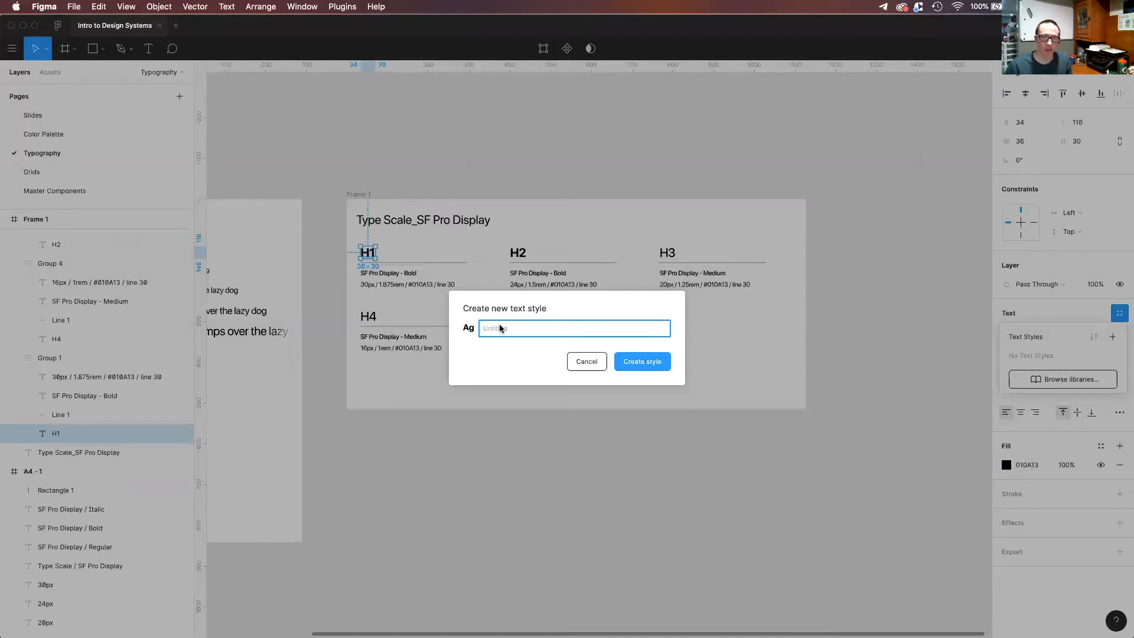
{"action": "type", "text": "H1"}
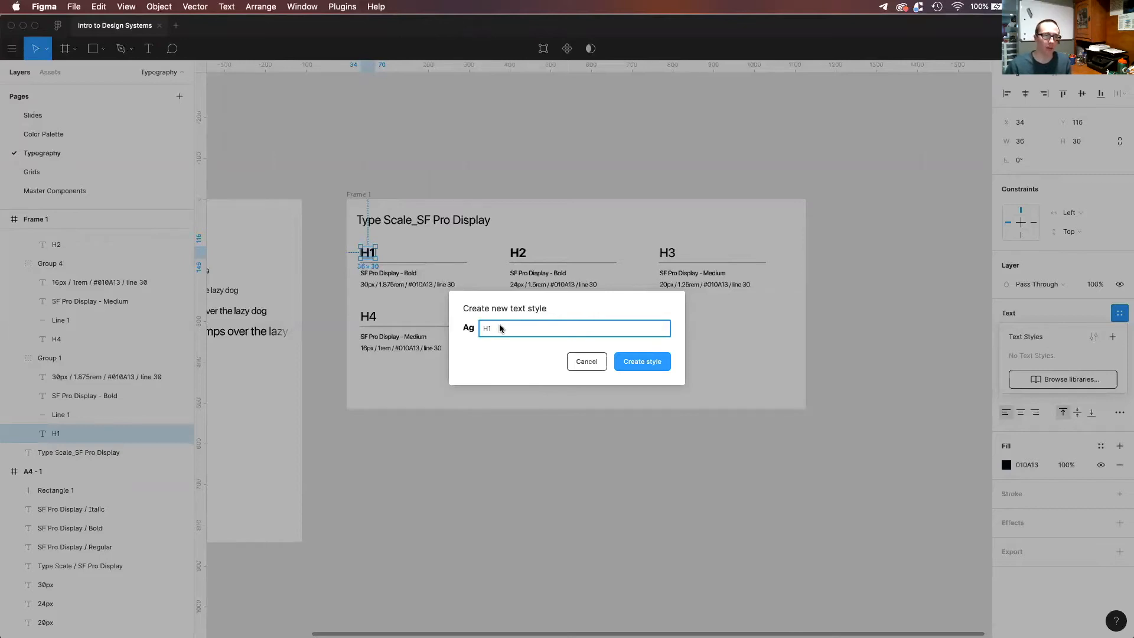
{"action": "key", "text": "Return"}
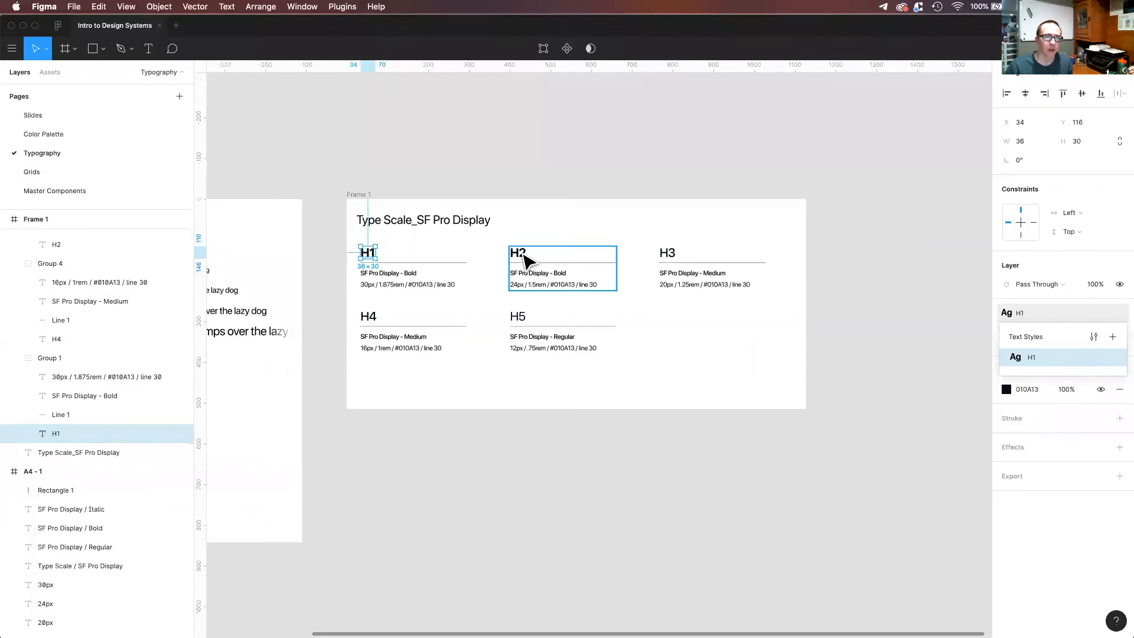
Create a text style named H2 from the H2 heading in the type scale frame.
{"action": "double_click", "coordinate": [519, 254]}
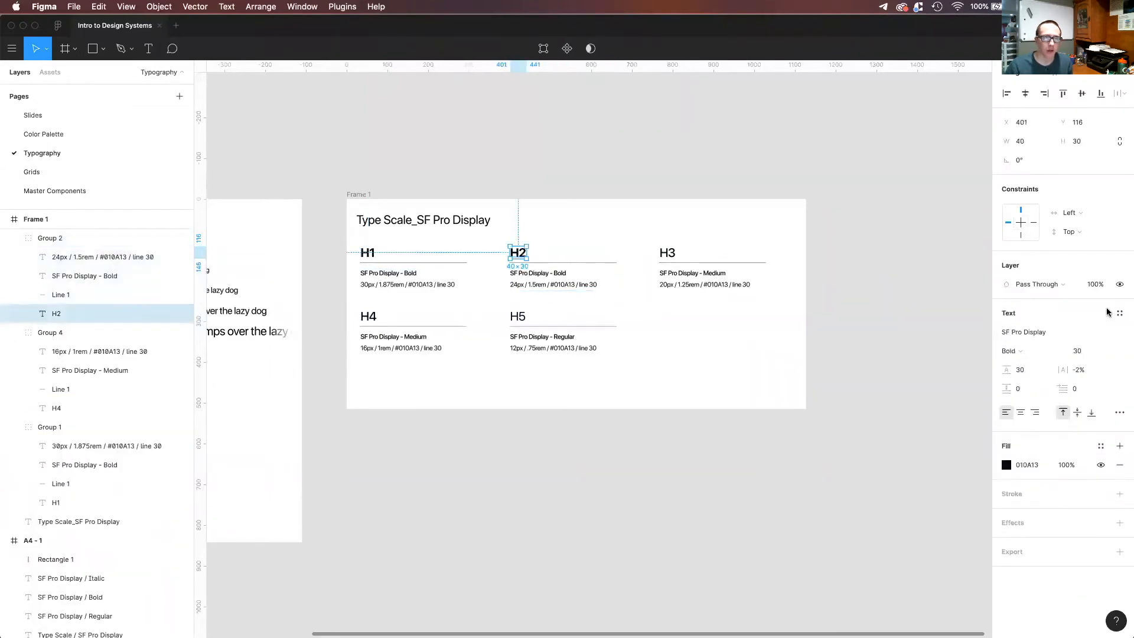
{"action": "left_click", "coordinate": [1120, 313]}
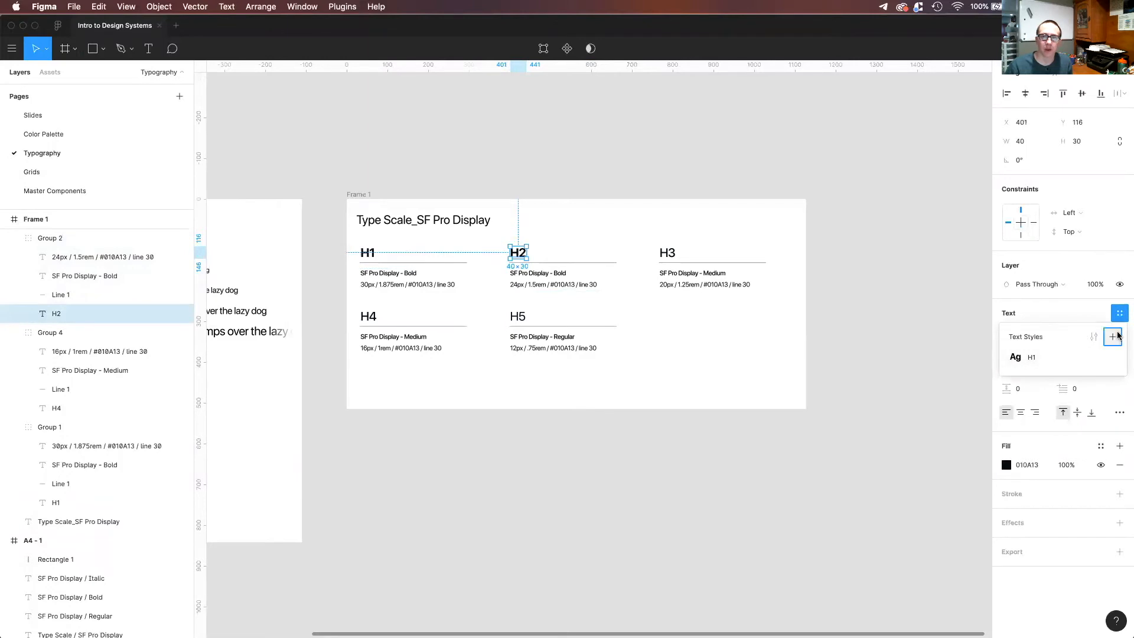
{"action": "left_click", "coordinate": [1113, 336]}
{"action": "type", "text": "H2"}
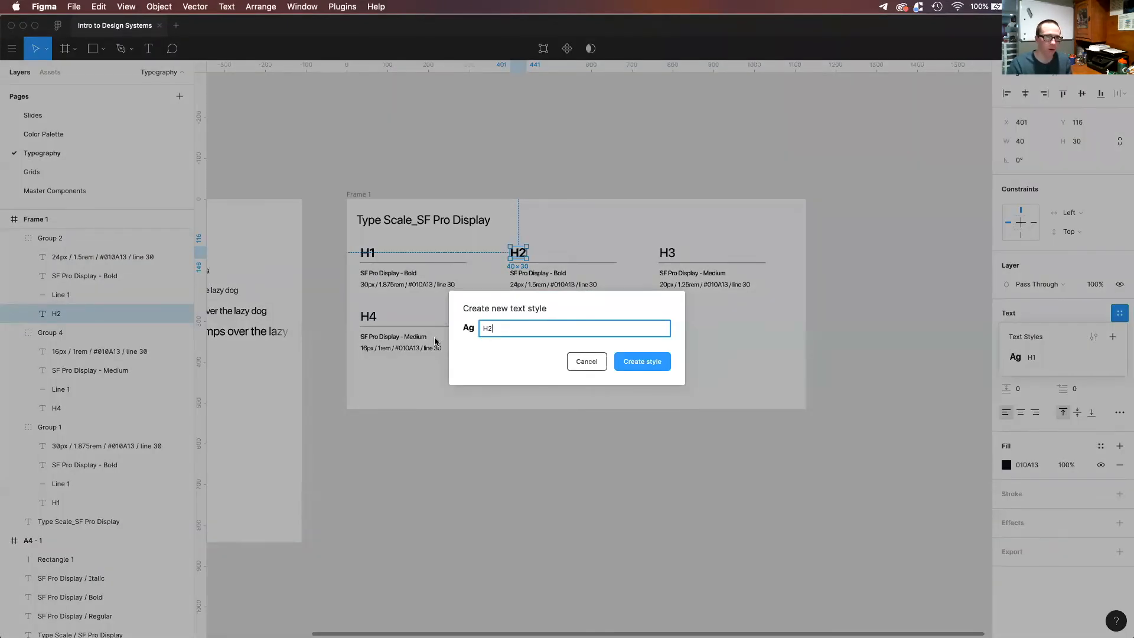
{"action": "key", "text": "Return"}
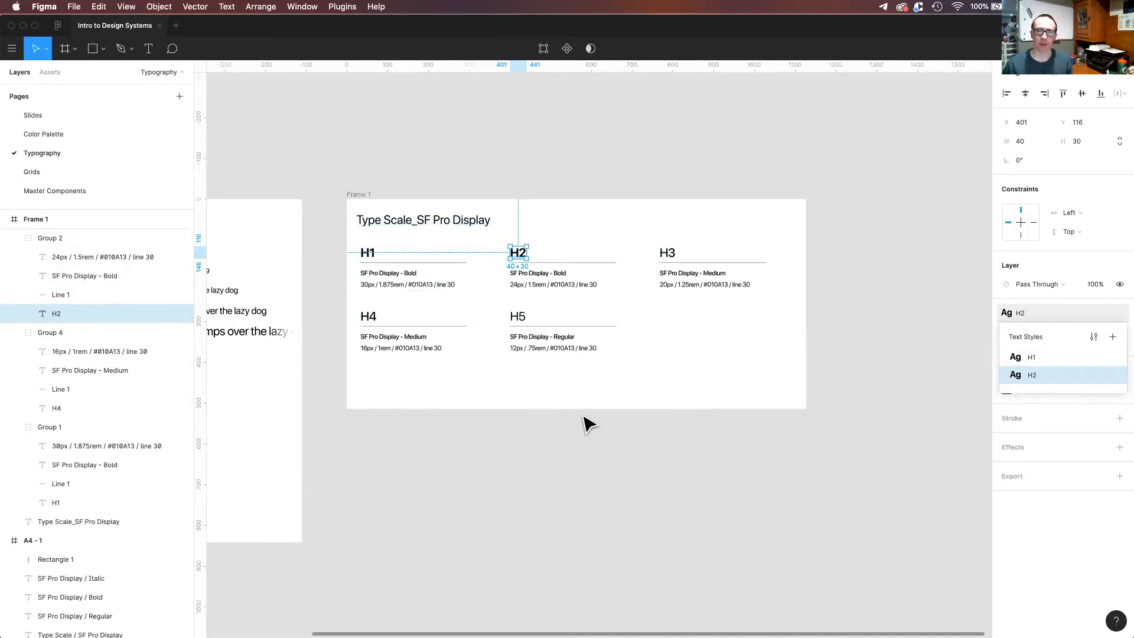
Change the H5 heading text in the type scale frame to Body.
{"action": "left_click", "coordinate": [524, 325]}
{"action": "double_click", "coordinate": [525, 324]}
{"action": "double_click", "coordinate": [520, 317]}
{"action": "type", "text": "Body"}
{"action": "key", "text": "Escape"}
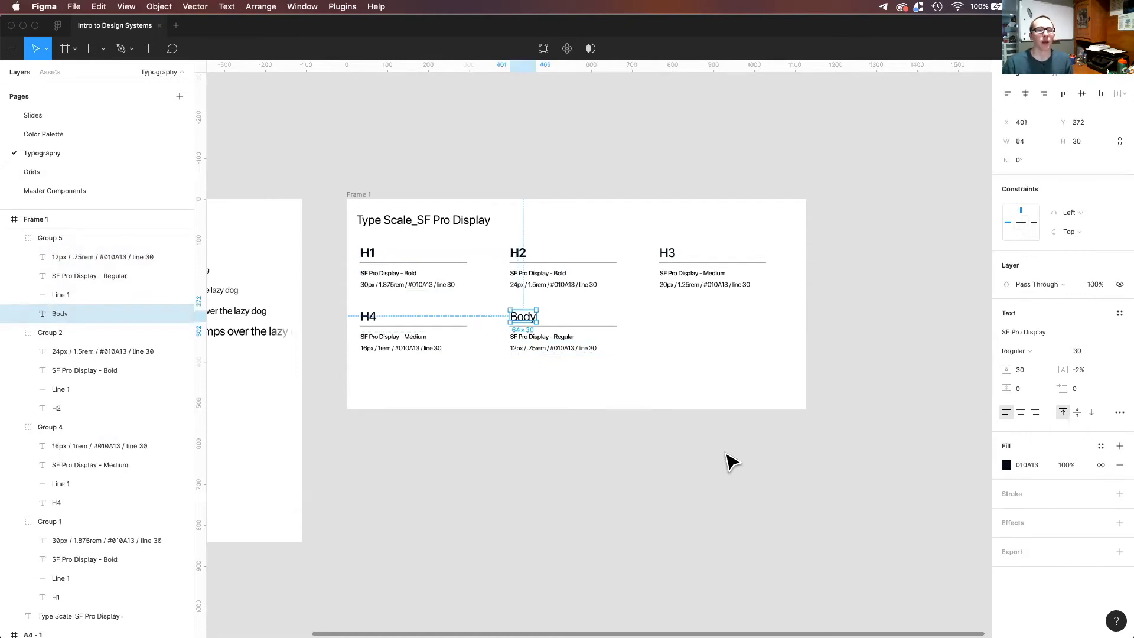
{"action": "left_click", "coordinate": [738, 492]}
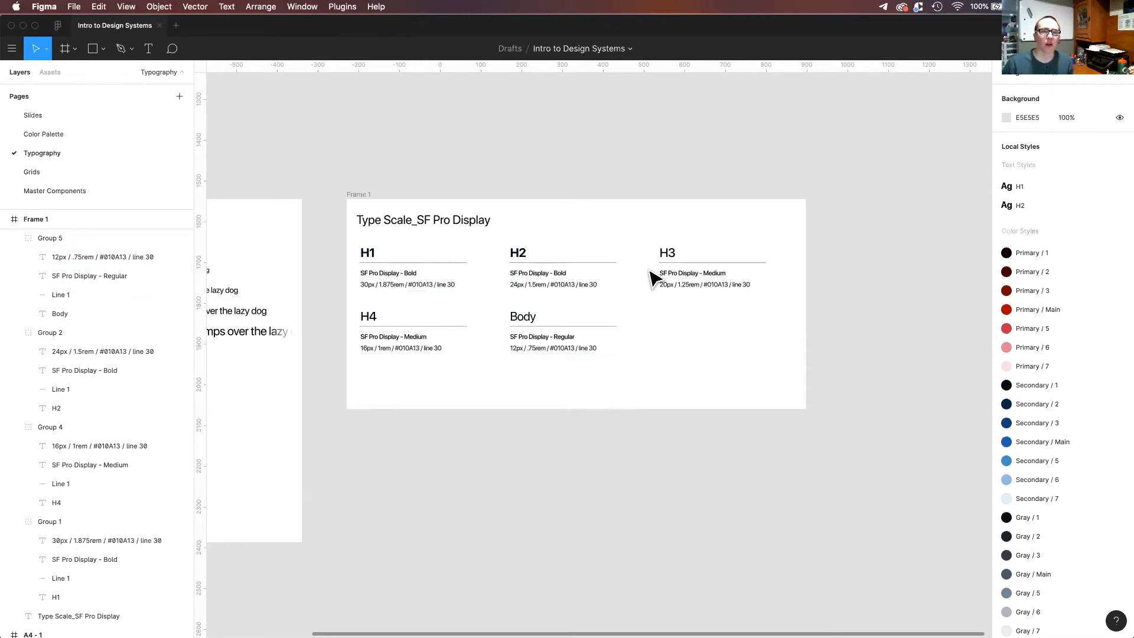
{"action": "left_click", "coordinate": [672, 251]}
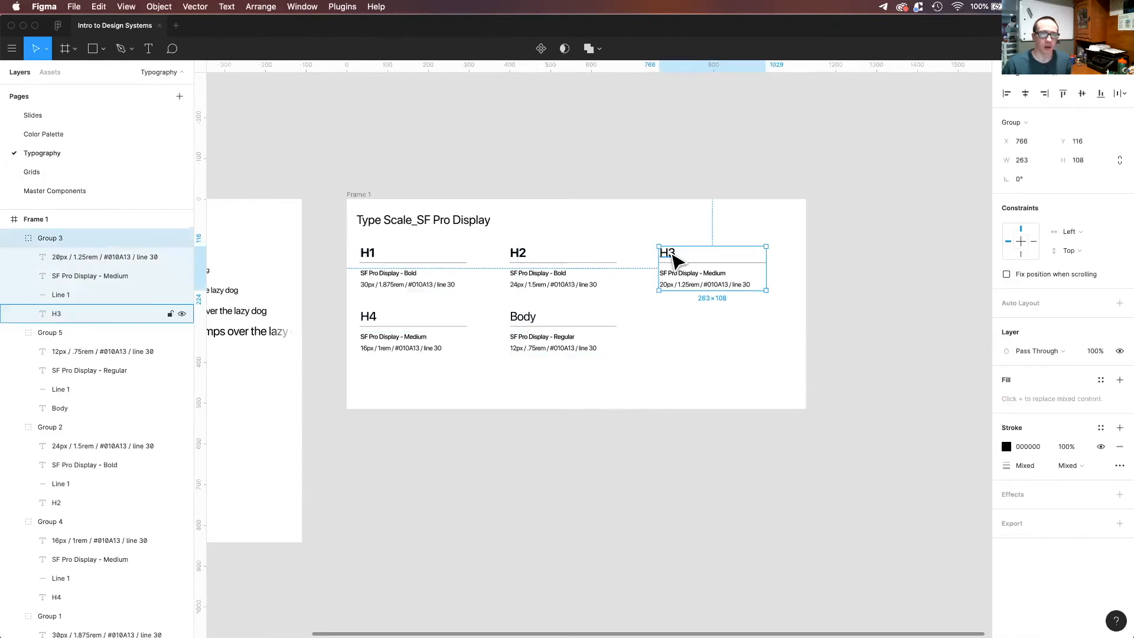
{"action": "left_click", "coordinate": [153, 313]}
{"action": "left_click", "coordinate": [1116, 313]}
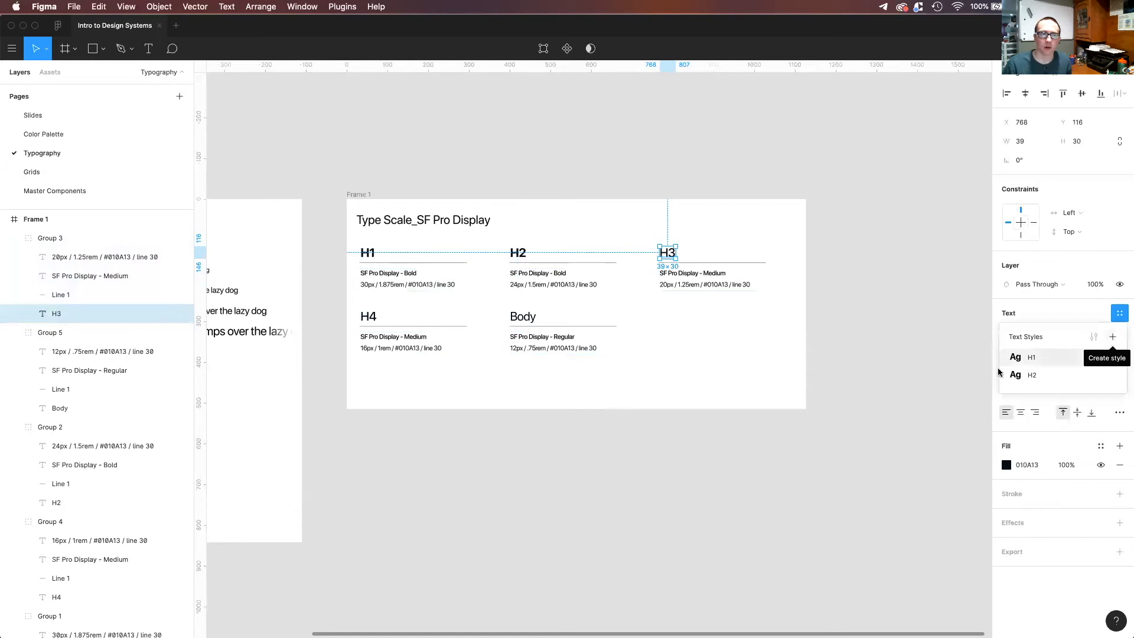
{"action": "left_click", "coordinate": [759, 472]}
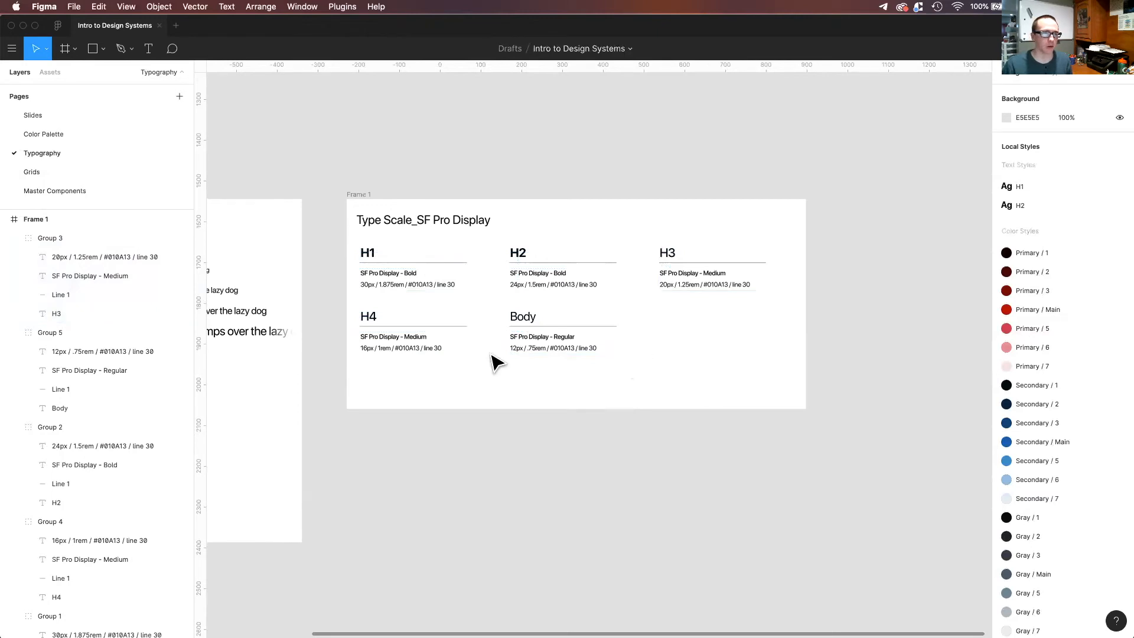
Edit the H2 text style and set its font size to 24.
{"action": "double_click", "coordinate": [378, 254]}
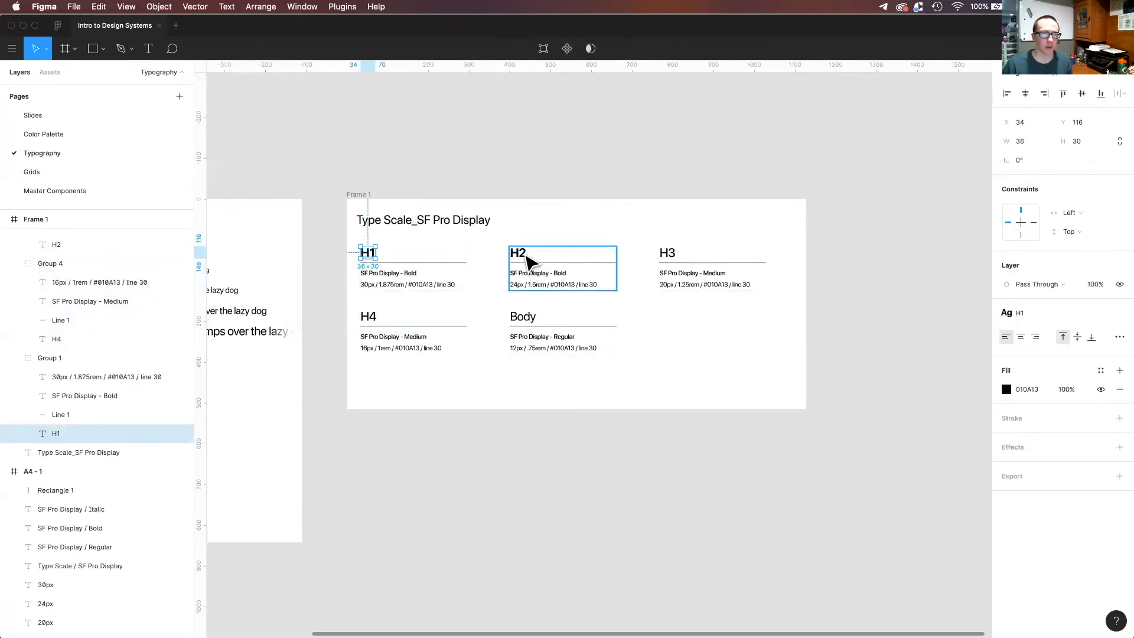
{"action": "left_click", "coordinate": [528, 260]}
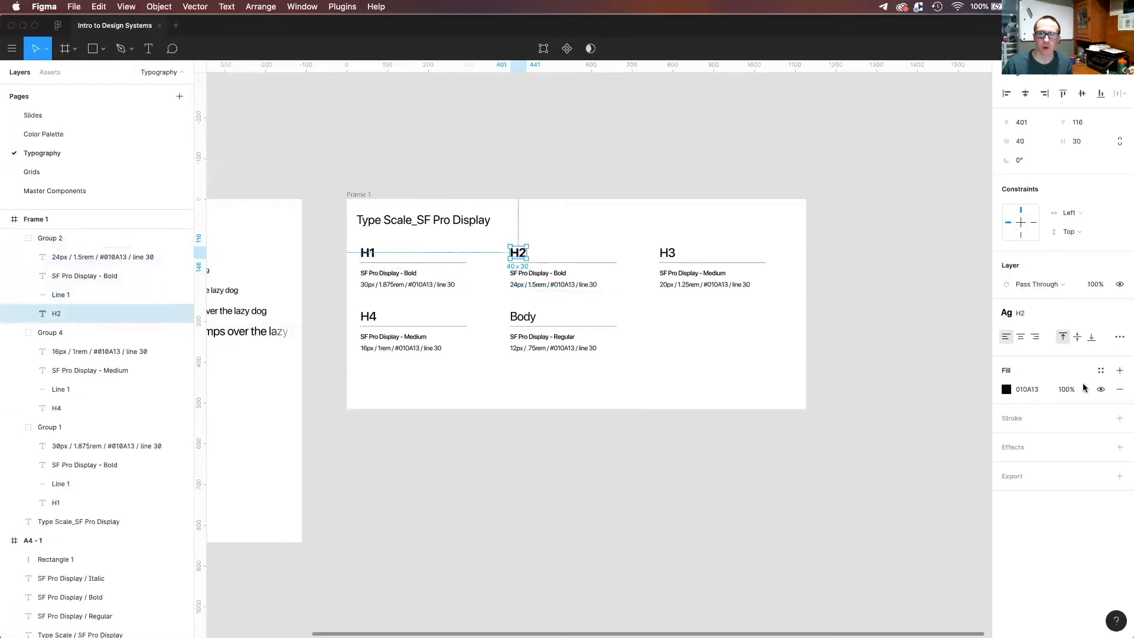
{"action": "left_click", "coordinate": [1028, 312]}
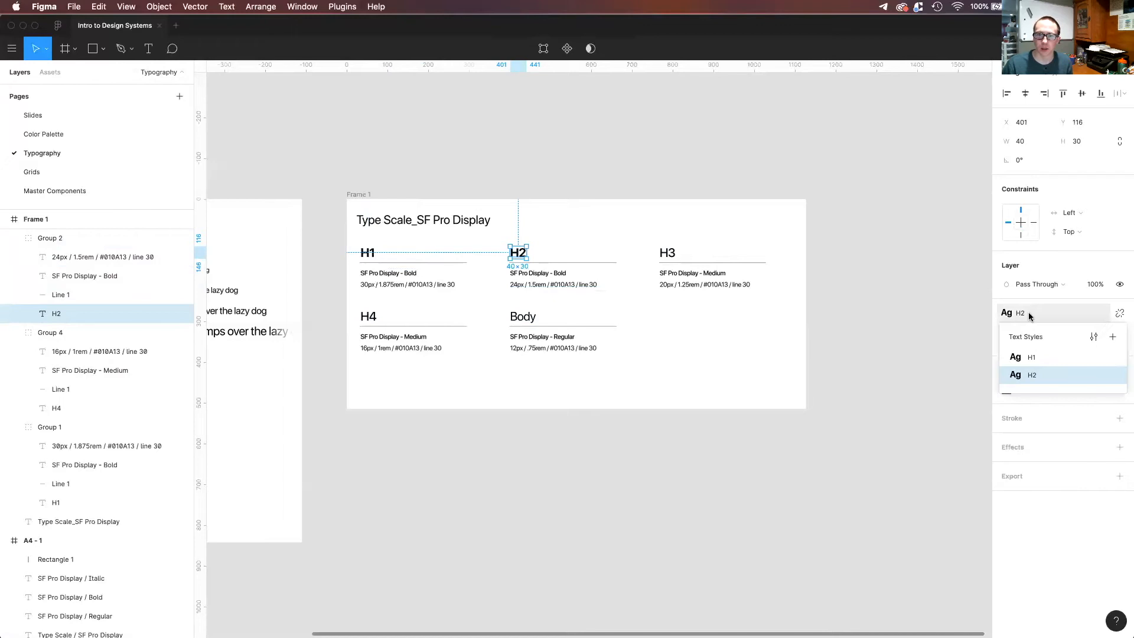
{"action": "left_click", "coordinate": [1093, 338]}
{"action": "left_click", "coordinate": [1077, 252]}
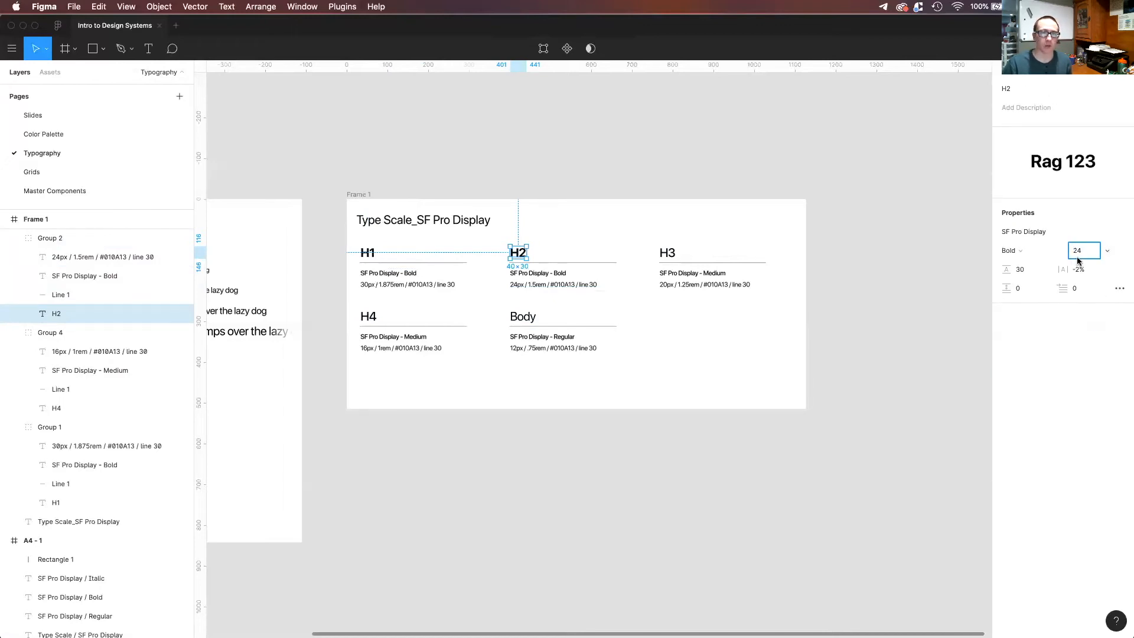
{"action": "type", "text": "24"}
{"action": "key", "text": "Return"}
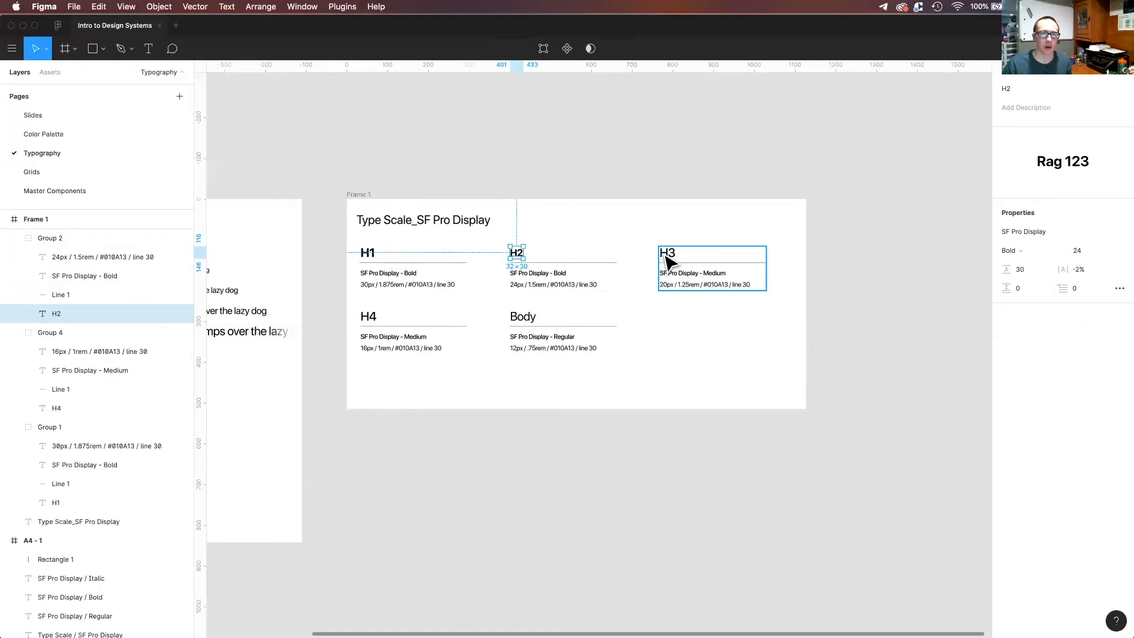
Set the font size of the H3 heading text to 20.
{"action": "left_click", "coordinate": [667, 260]}
{"action": "double_click", "coordinate": [668, 255]}
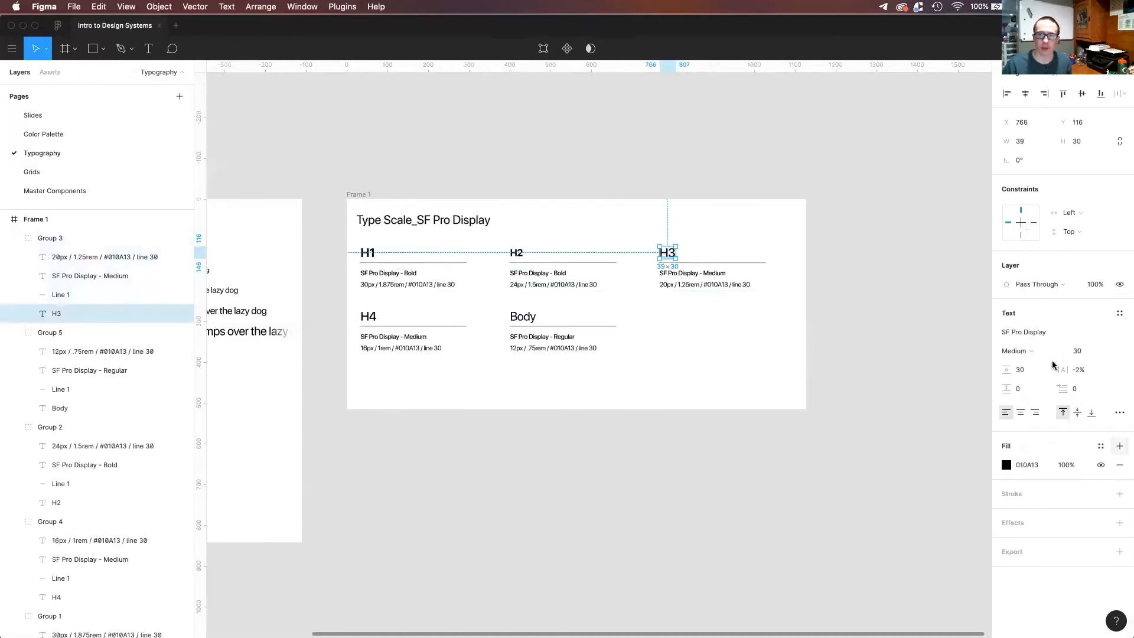
{"action": "left_click", "coordinate": [1087, 353]}
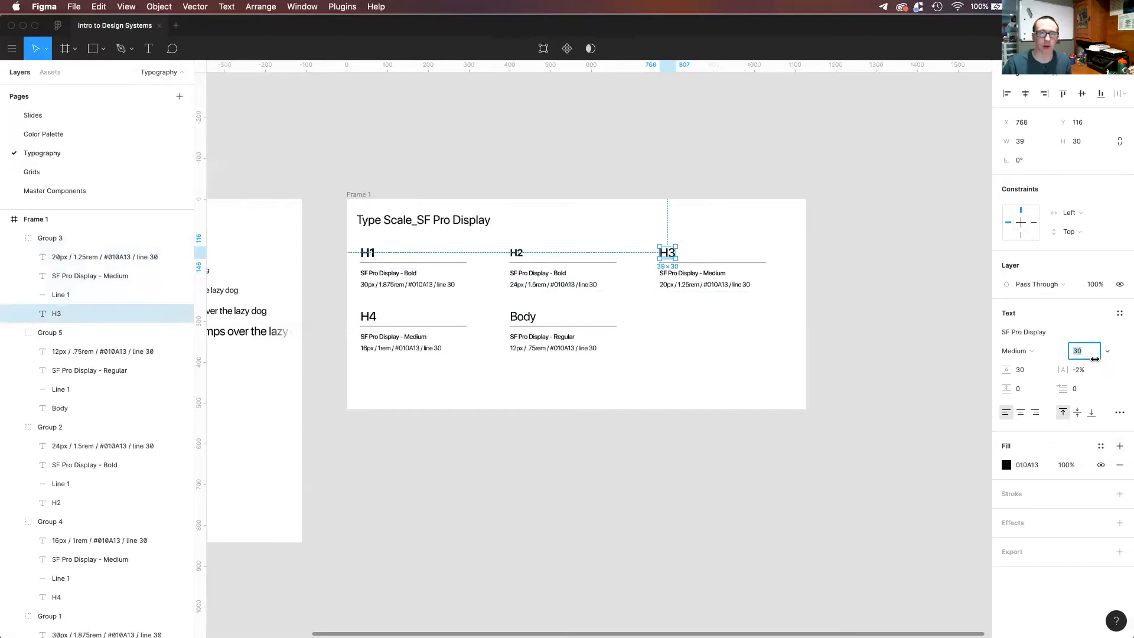
{"action": "key", "text": "Return"}
Set the font size of the H4 heading text to 16.
{"action": "left_click", "coordinate": [368, 319]}
{"action": "left_click", "coordinate": [368, 319]}
{"action": "left_click", "coordinate": [1080, 352]}
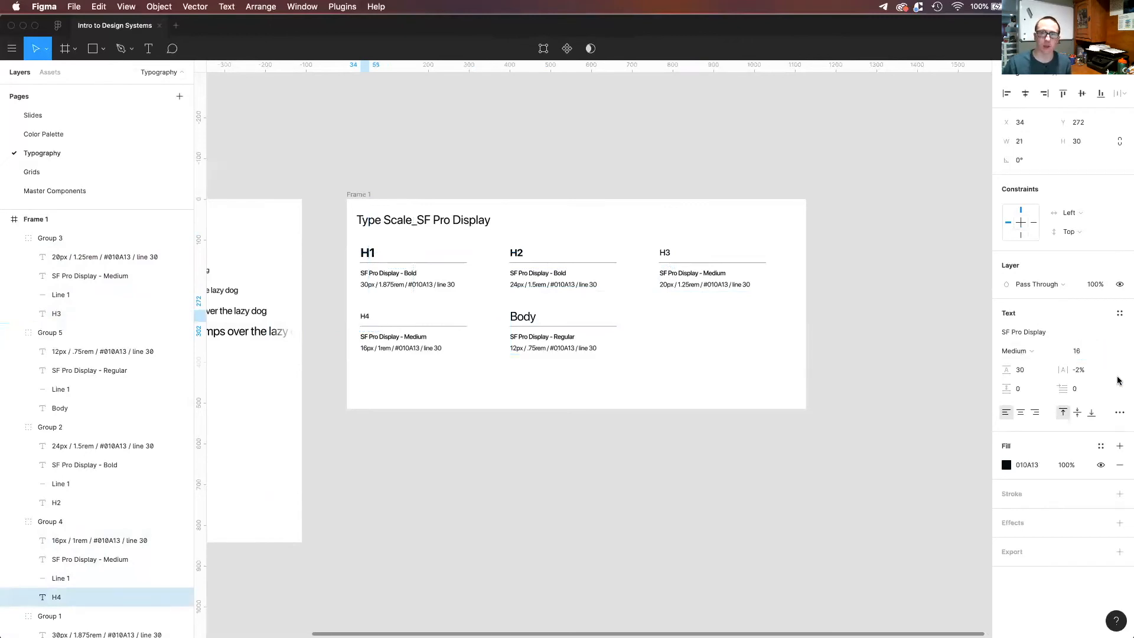
{"action": "key", "text": "Return"}
Set the font size of the Body heading text to 12.
{"action": "left_click", "coordinate": [540, 325]}
{"action": "double_click", "coordinate": [531, 322]}
{"action": "left_click", "coordinate": [1088, 353]}
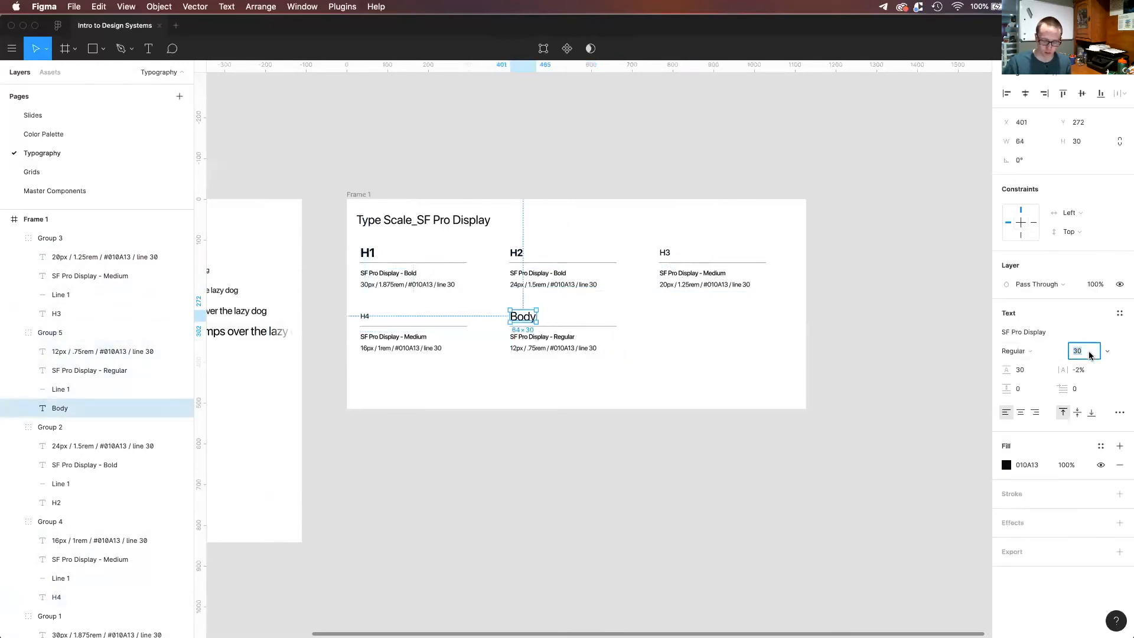
{"action": "type", "text": "12"}
{"action": "key", "text": "Return"}
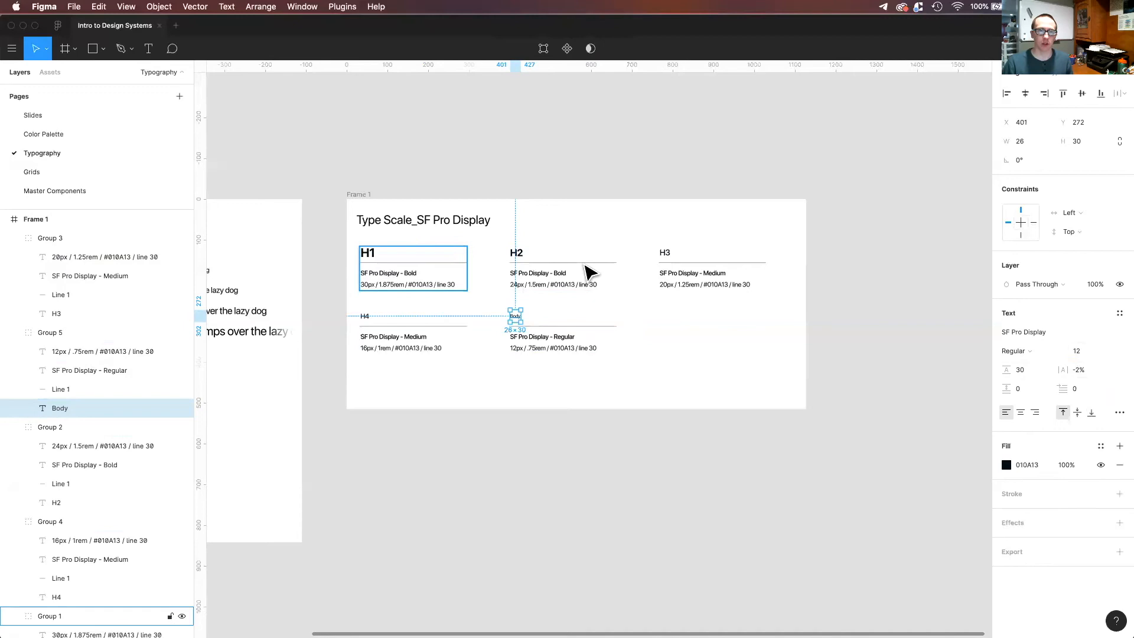
Create a text style named H3 from the H3 heading text in the type scale frame.
{"action": "left_click", "coordinate": [665, 248]}
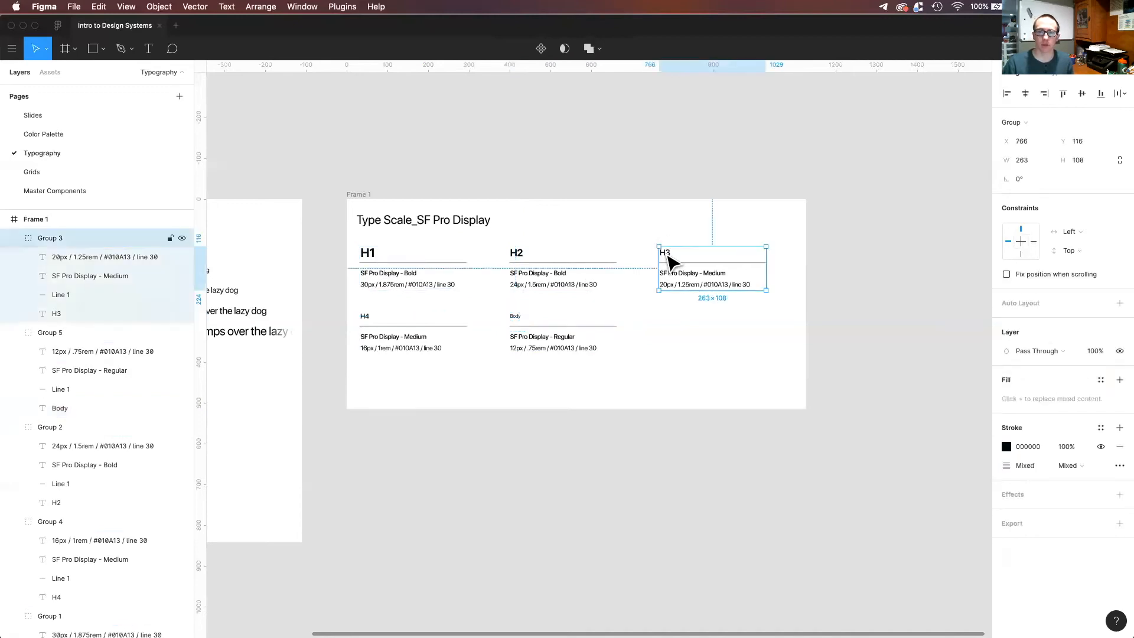
{"action": "left_click", "coordinate": [667, 256]}
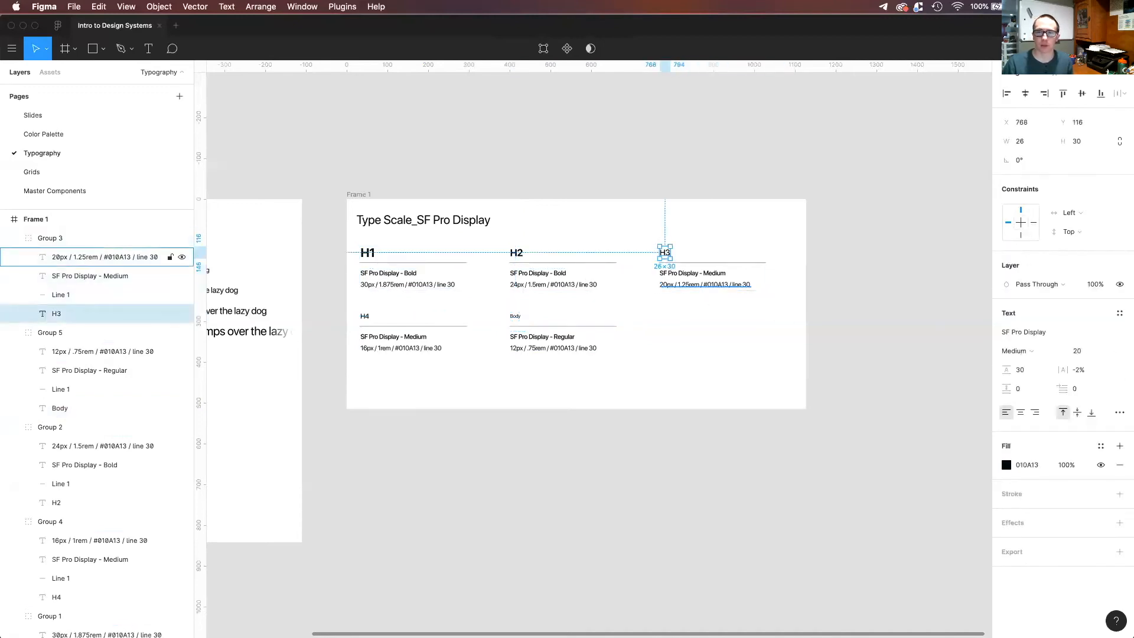
{"action": "left_click", "coordinate": [1118, 314]}
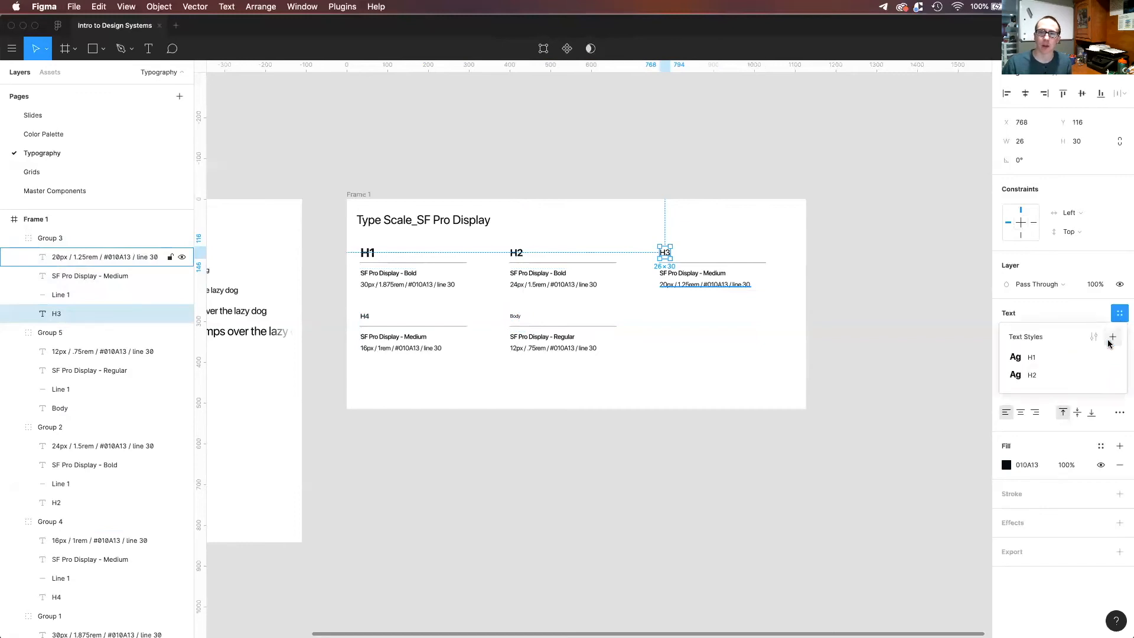
{"action": "left_click", "coordinate": [1112, 337]}
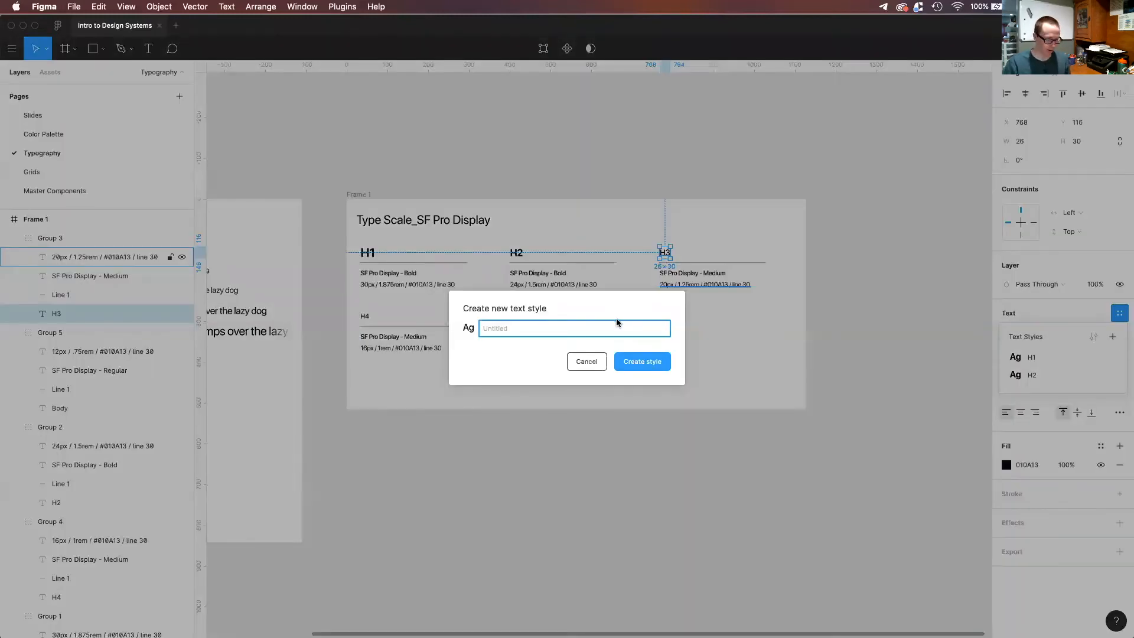
{"action": "key", "text": "Return"}
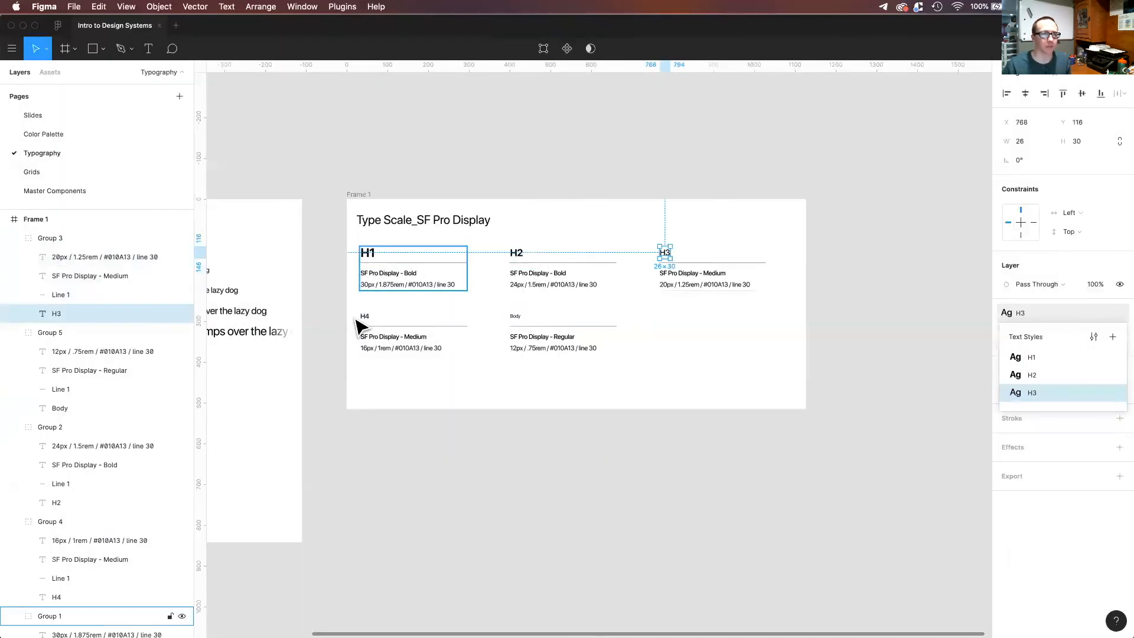
Create a text style named H4 from the H4 heading text.
{"action": "double_click", "coordinate": [366, 316]}
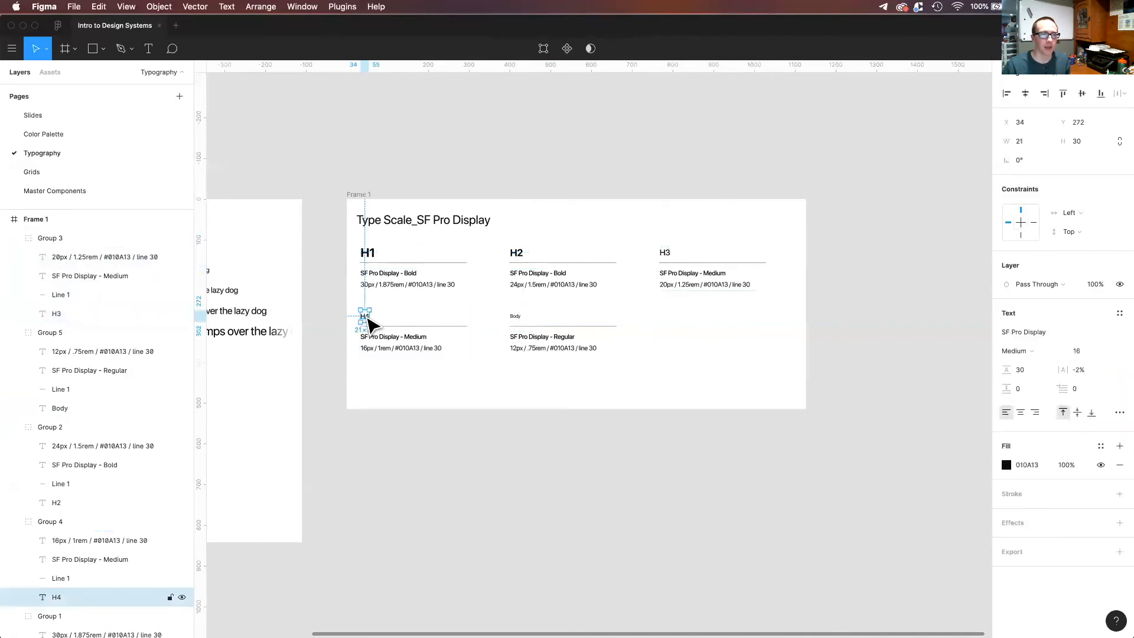
{"action": "left_click", "coordinate": [1119, 314]}
{"action": "left_click", "coordinate": [1112, 336]}
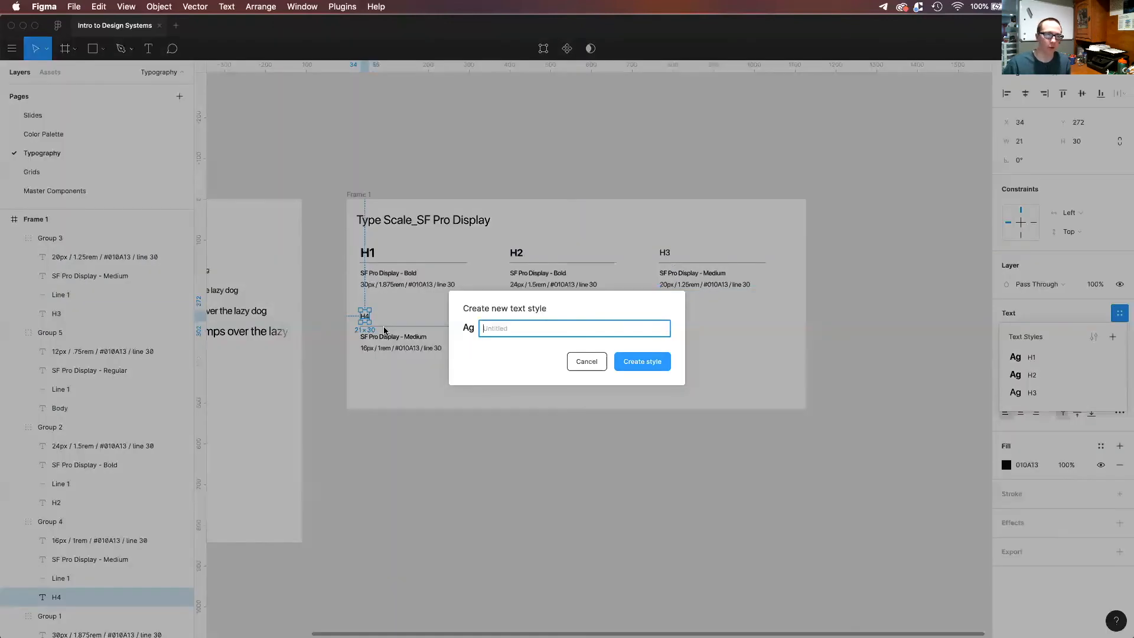
{"action": "type", "text": "H4"}
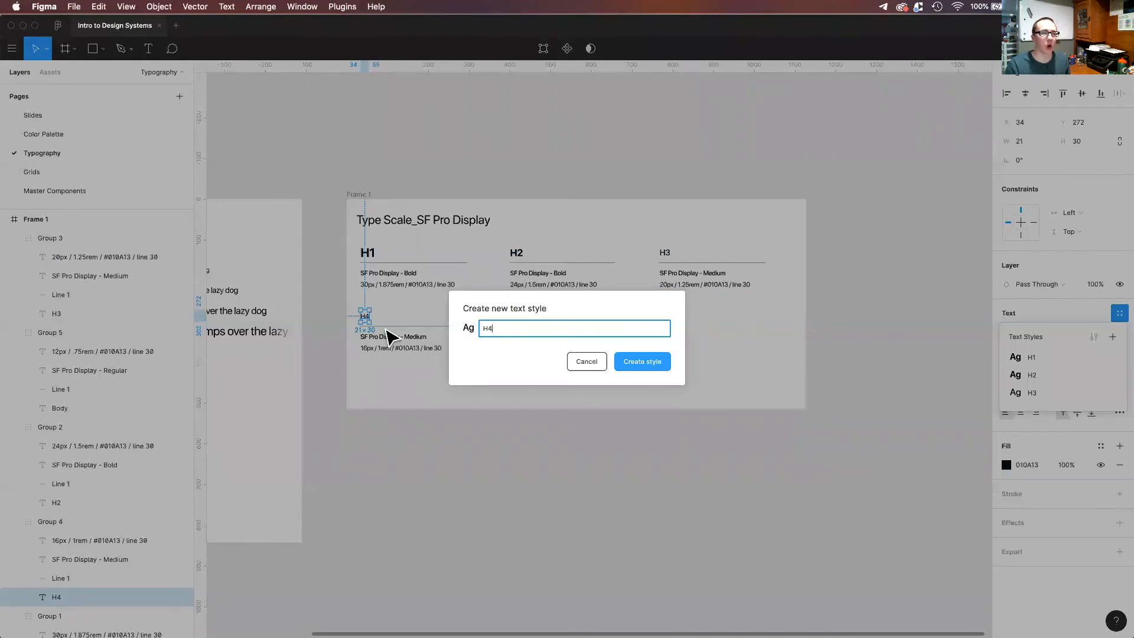
{"action": "key", "text": "Return"}
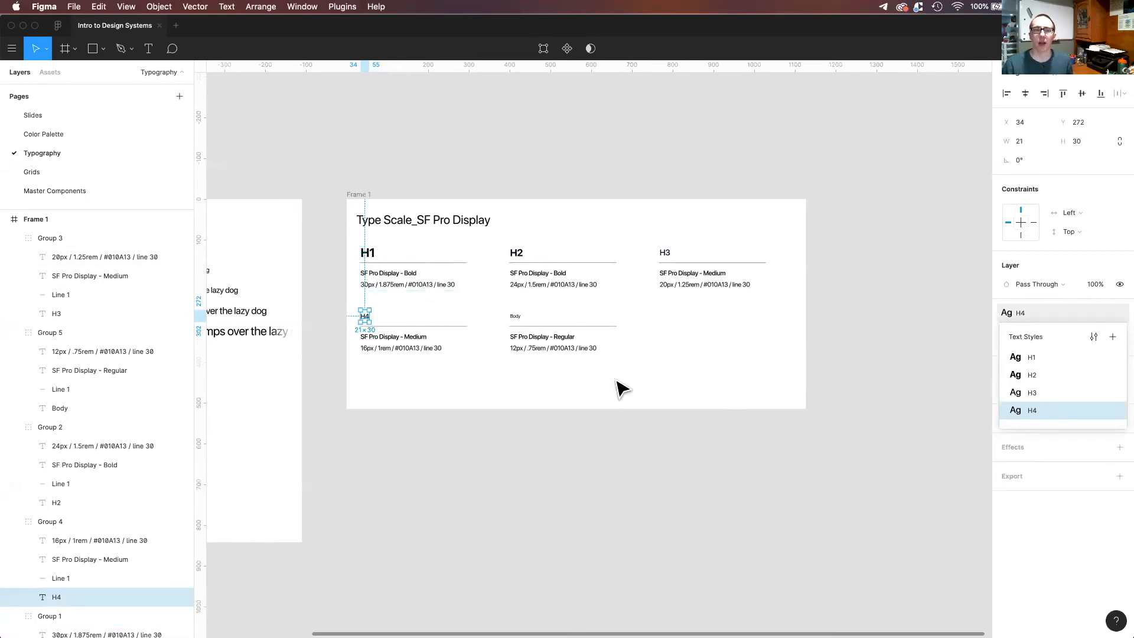
Create a text style named Body from the Body heading text, and clear the selection.
{"action": "left_click", "coordinate": [511, 313]}
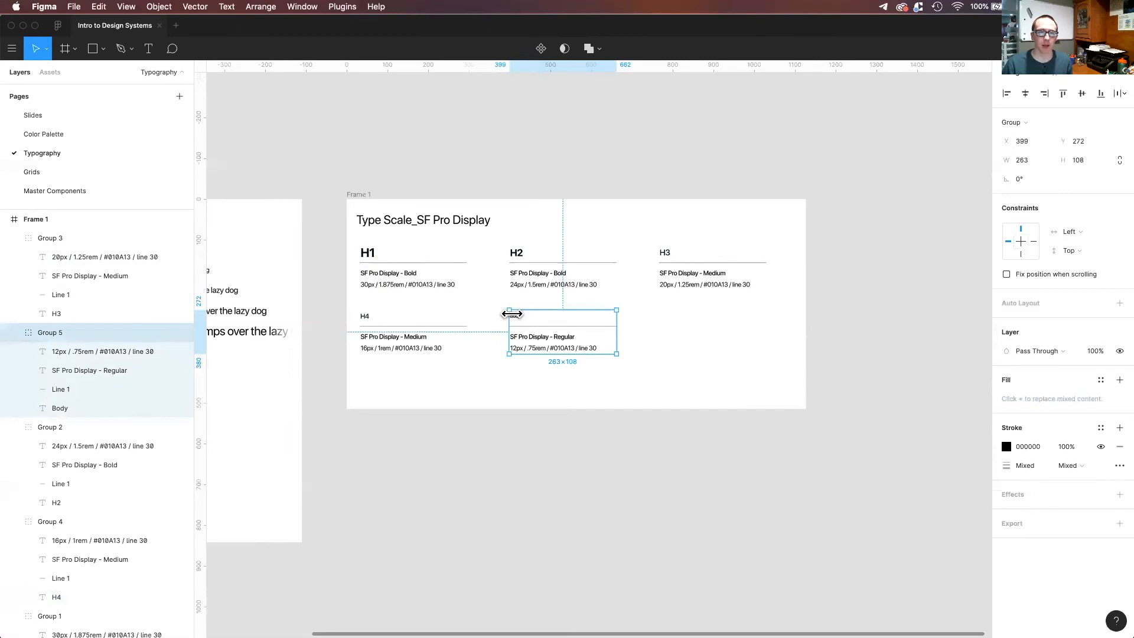
{"action": "double_click", "coordinate": [518, 321]}
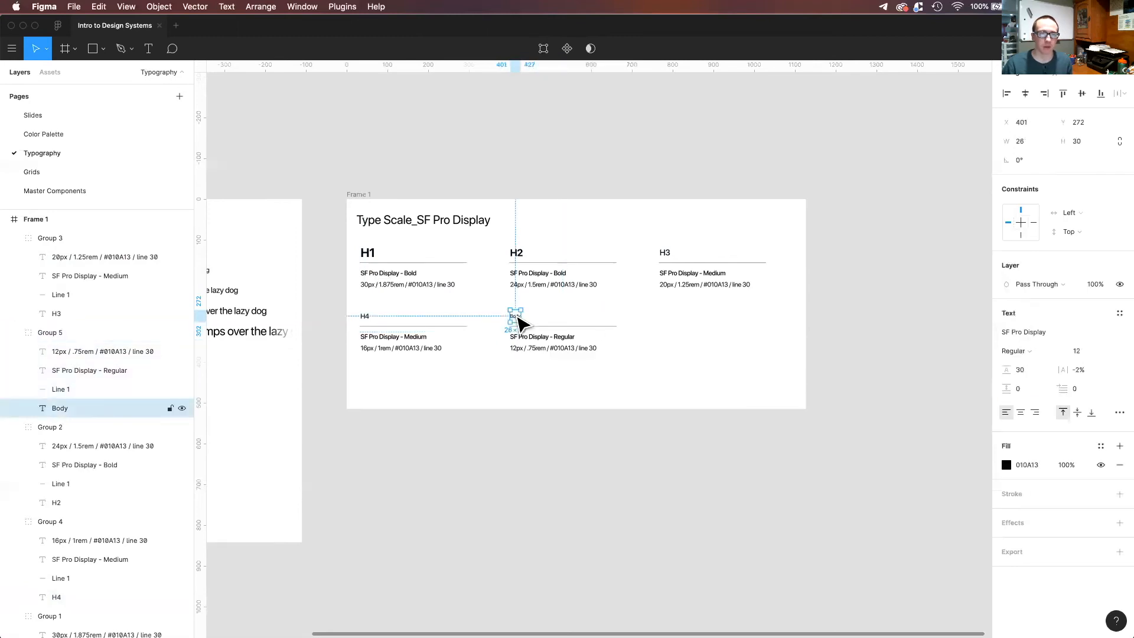
{"action": "left_click", "coordinate": [1119, 313]}
{"action": "left_click", "coordinate": [1113, 337]}
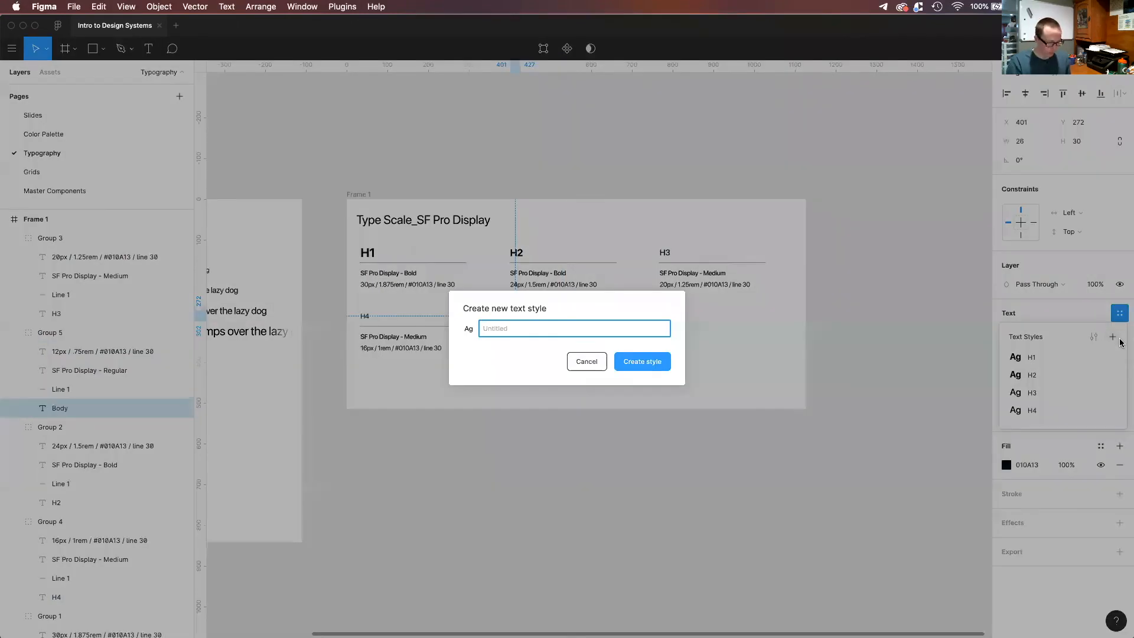
{"action": "type", "text": "Body"}
{"action": "key", "text": "Return"}
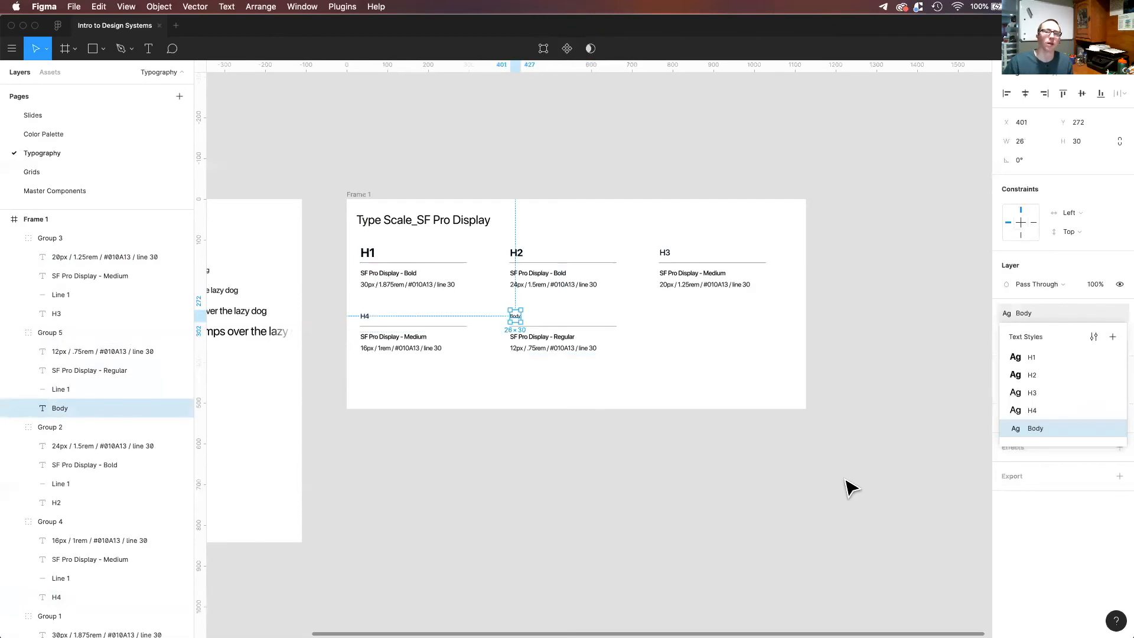
{"action": "left_click", "coordinate": [848, 487]}
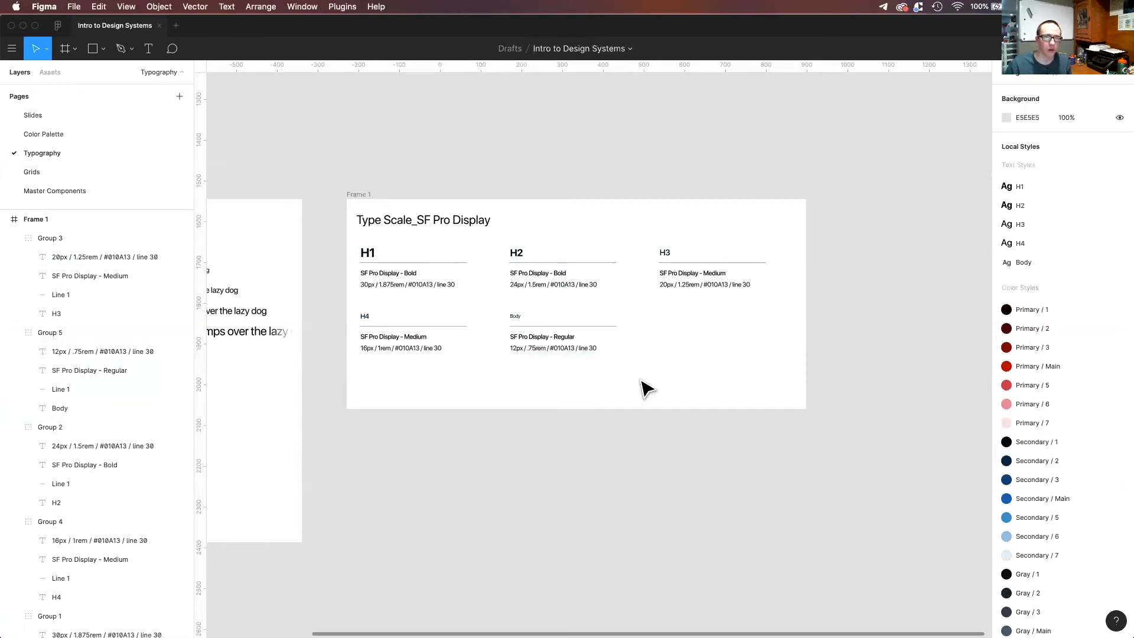
Add a sample text "The quick brown fox...." in the empty area below the H3 group, detached from the Body style.
{"action": "key", "text": "t"}
{"action": "left_click", "coordinate": [675, 361]}
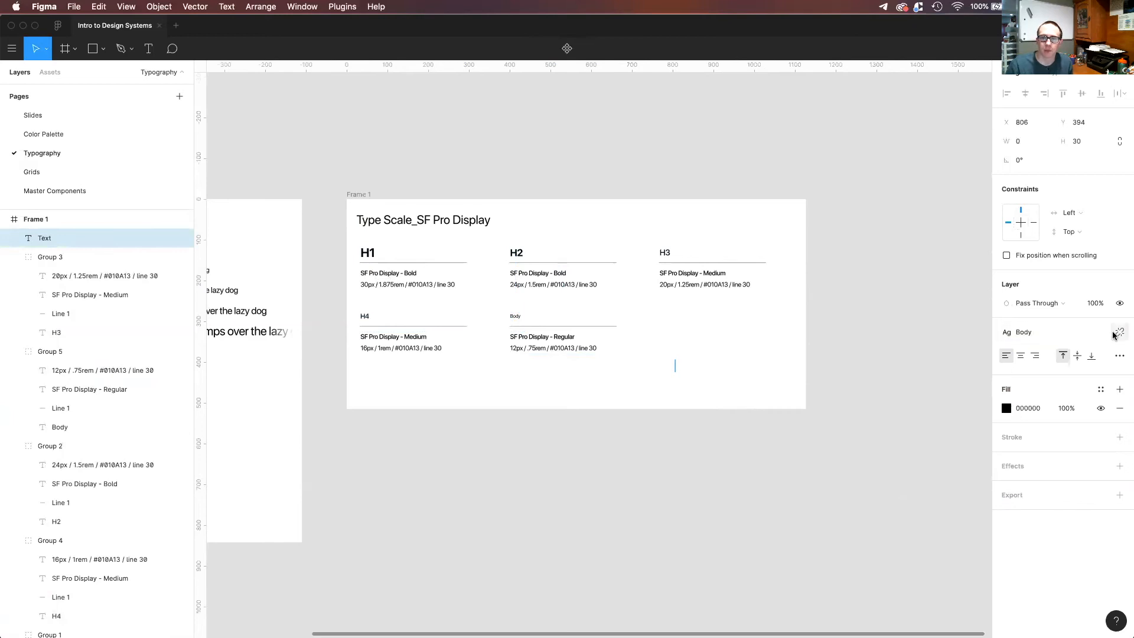
{"action": "left_click", "coordinate": [1118, 332]}
{"action": "type", "text": "d"}
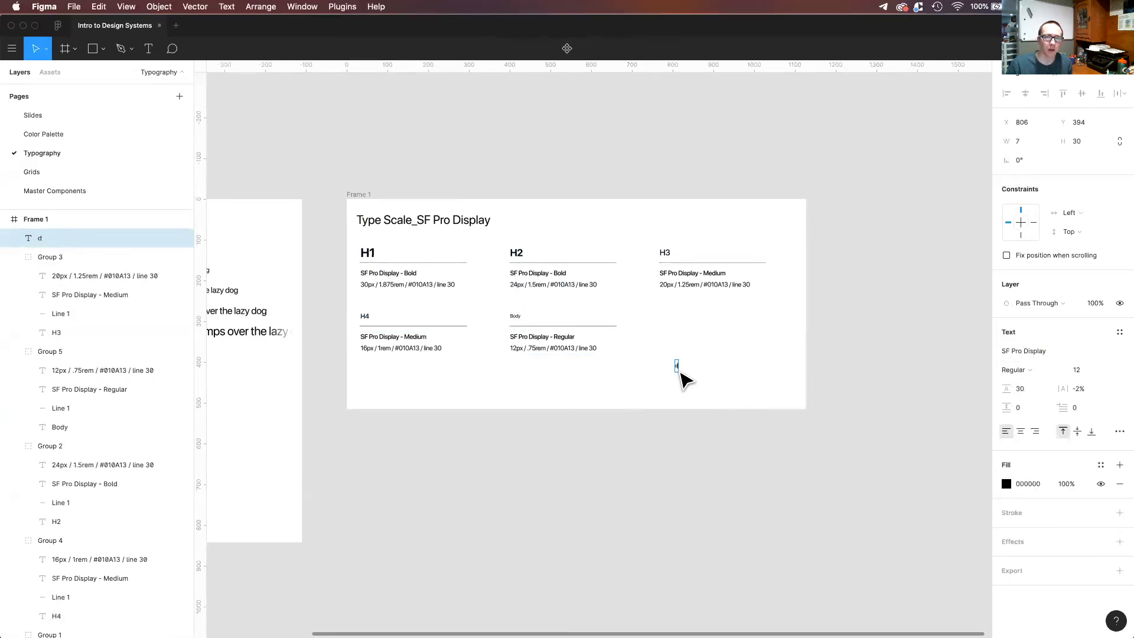
{"action": "key", "text": "BackSpace"}
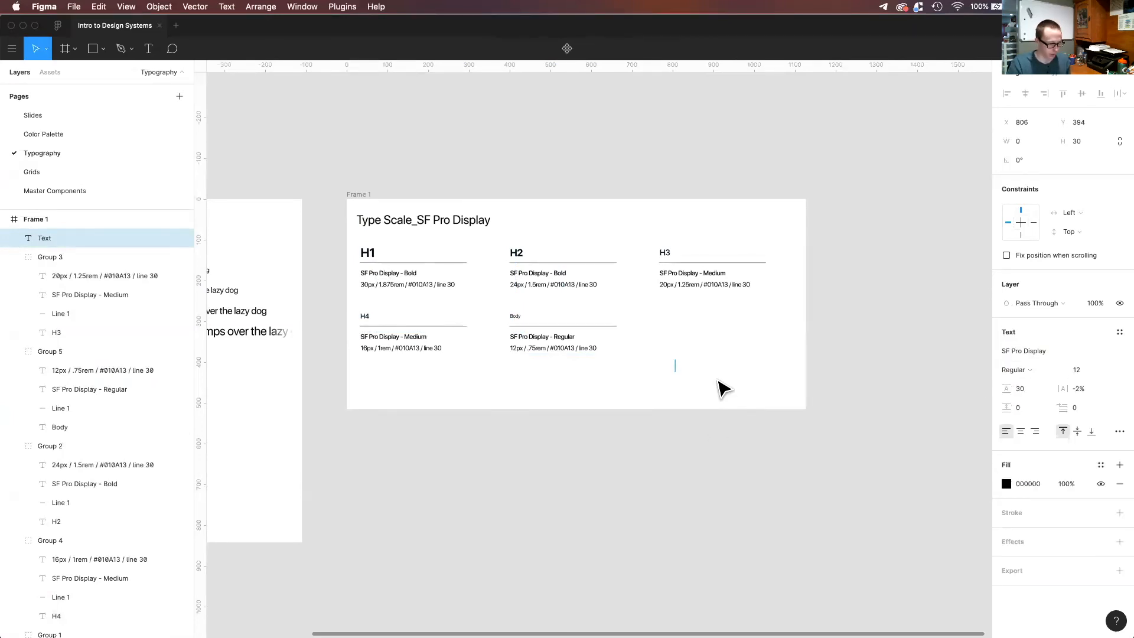
{"action": "type", "text": "The quick brown fox...."}
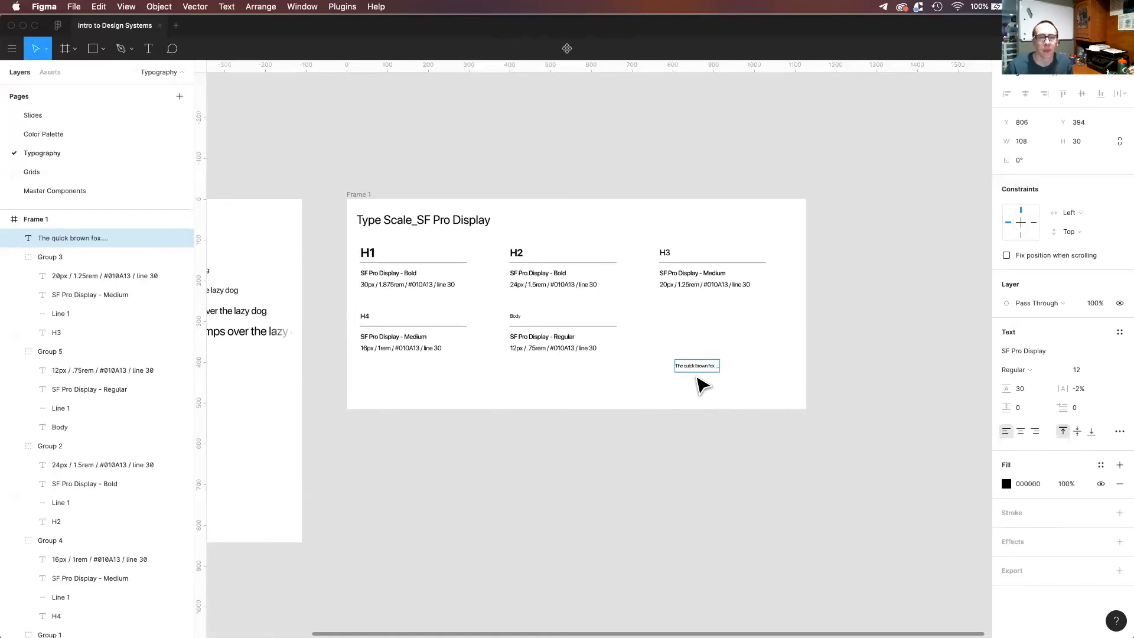
{"action": "key", "text": "Escape"}
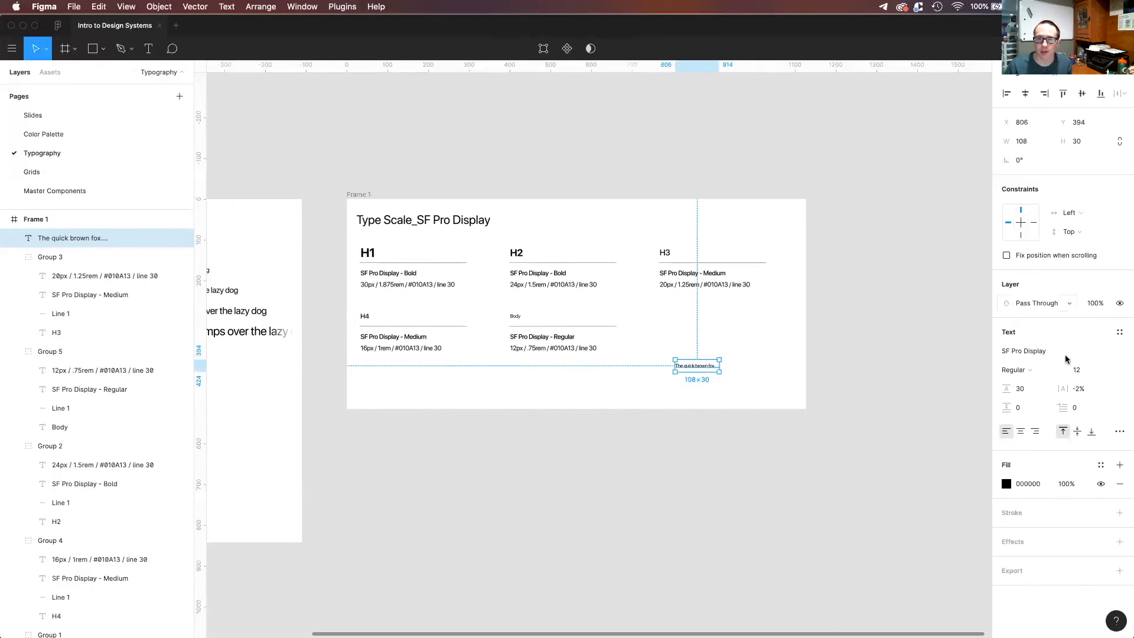
Apply the Body text style to the sample text, switch it to H2, and finally to H1.
{"action": "left_click", "coordinate": [1118, 332]}
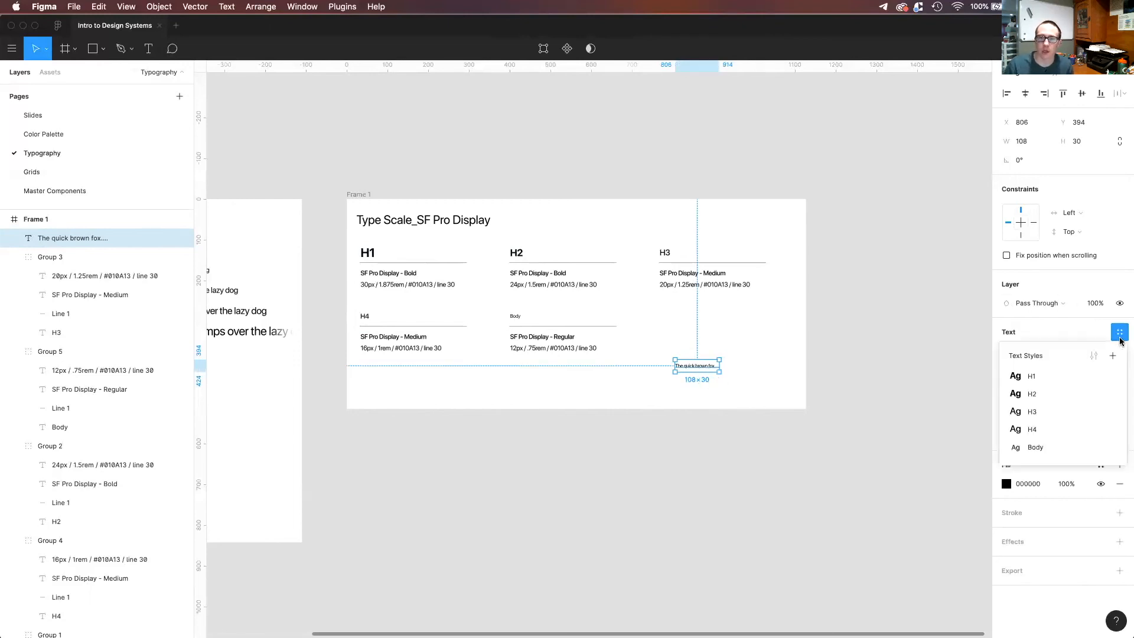
{"action": "left_click", "coordinate": [1065, 447]}
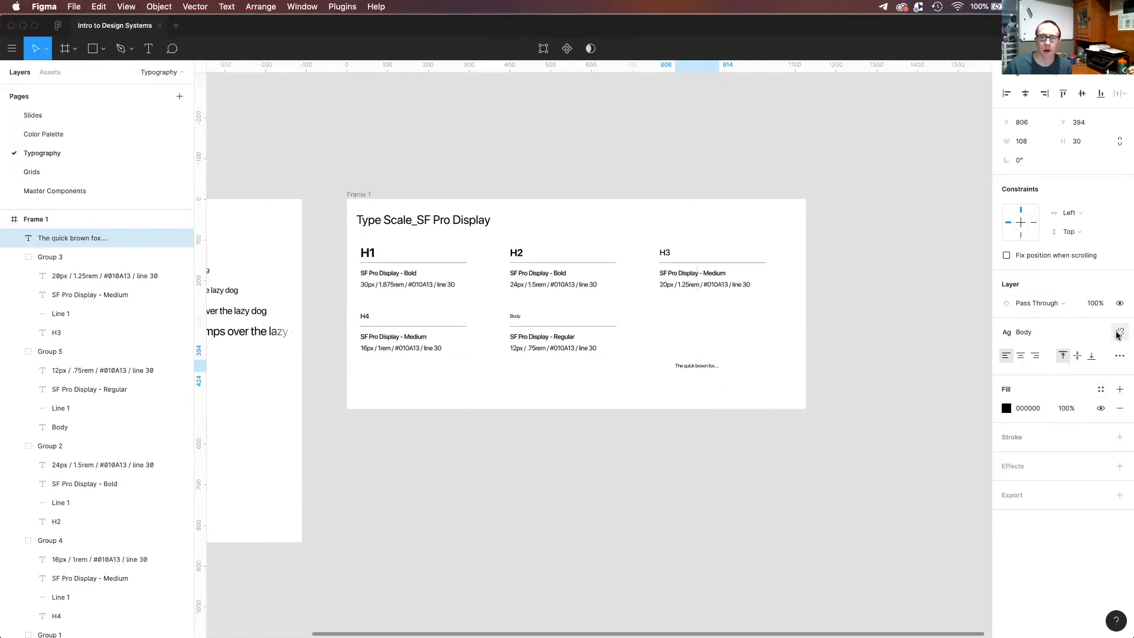
{"action": "left_click", "coordinate": [1117, 334]}
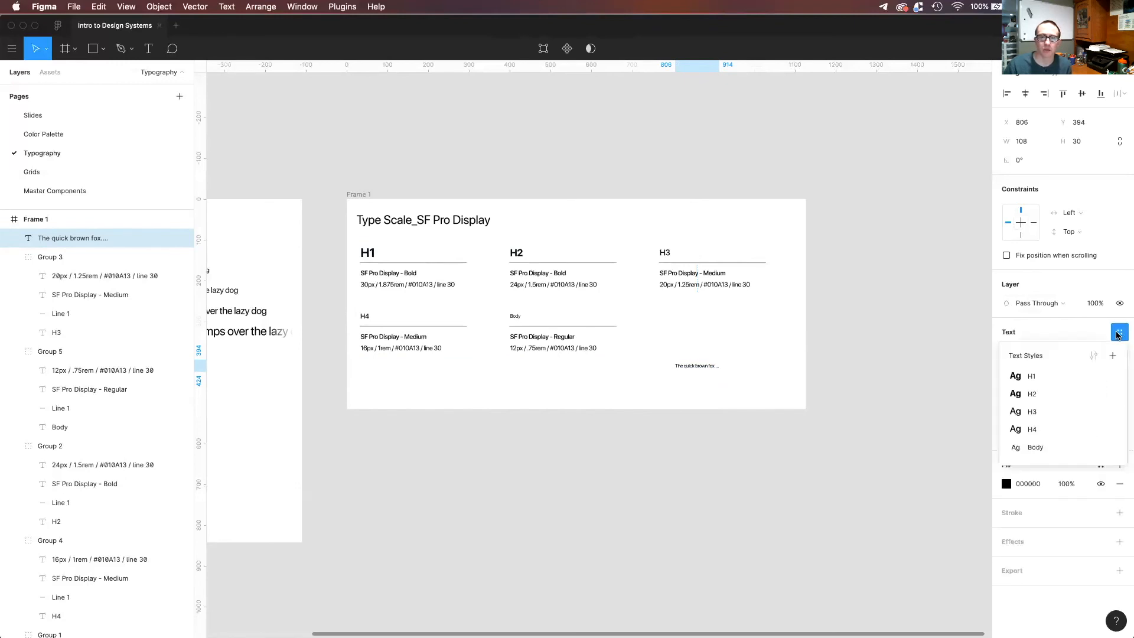
{"action": "left_click", "coordinate": [1040, 394]}
{"action": "left_click", "coordinate": [1037, 331]}
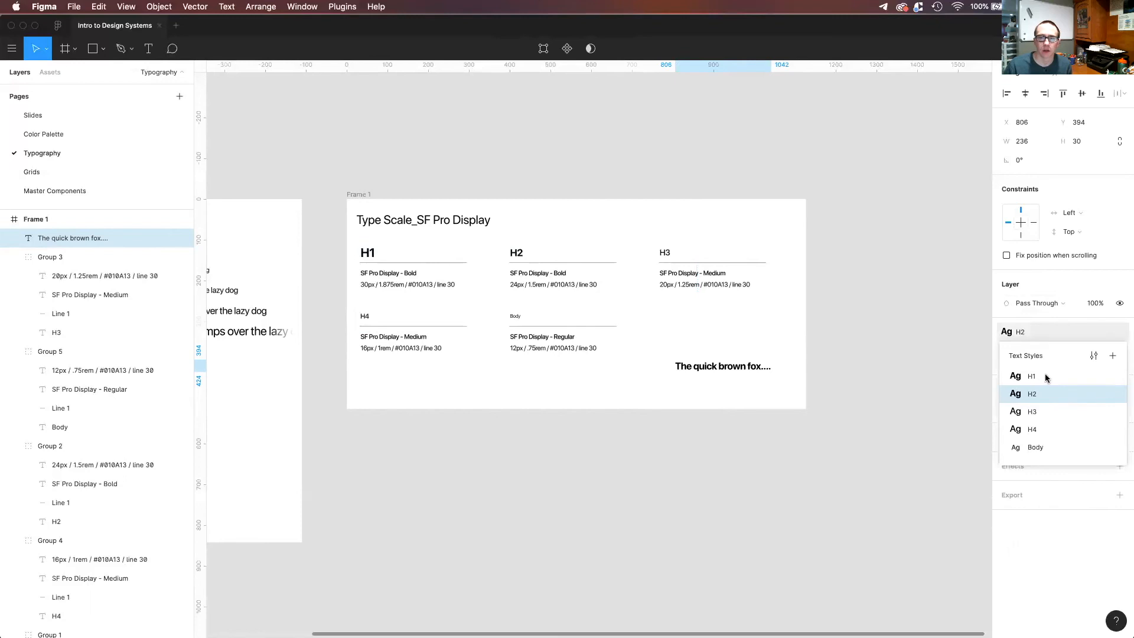
{"action": "left_click", "coordinate": [1044, 376]}
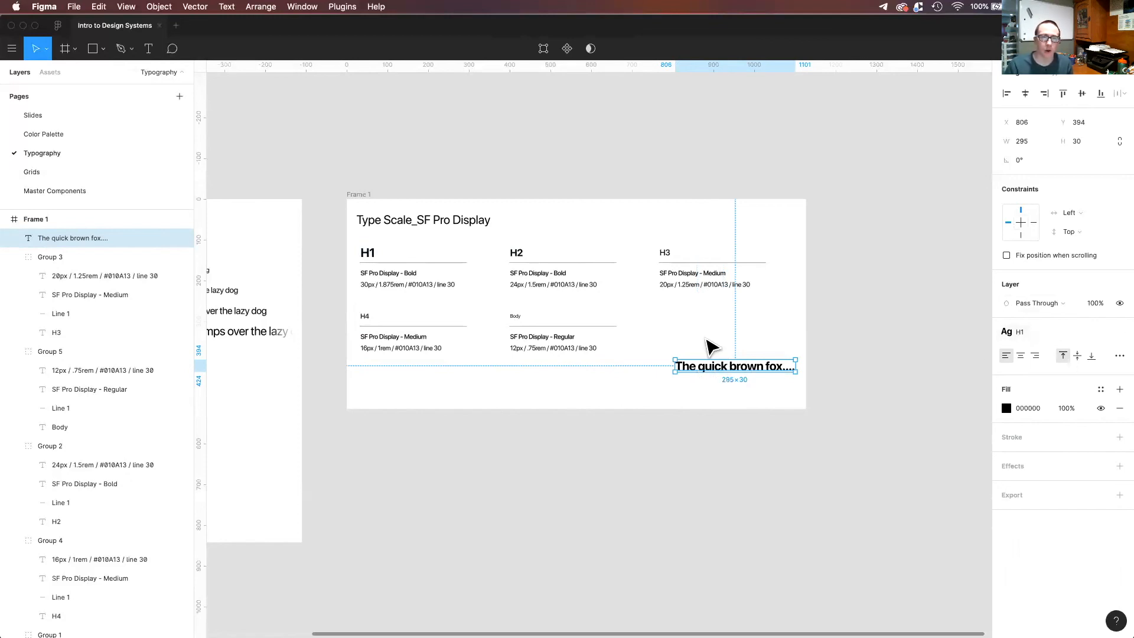
Edit the H1 text style and set its font size to 40.
{"action": "left_click", "coordinate": [512, 305]}
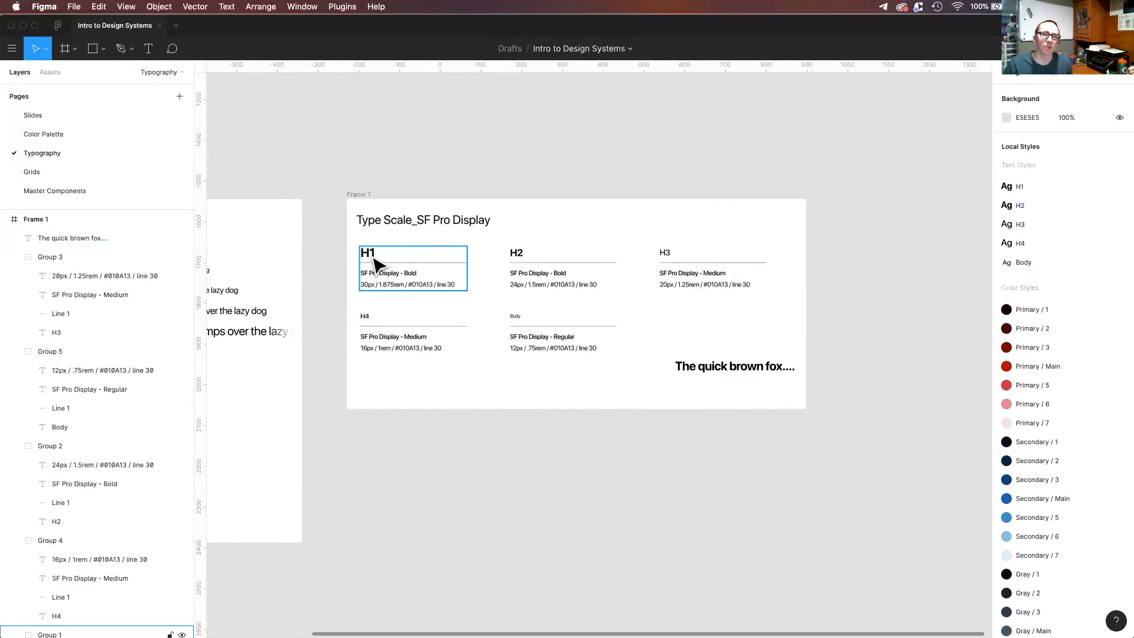
{"action": "double_click", "coordinate": [376, 260]}
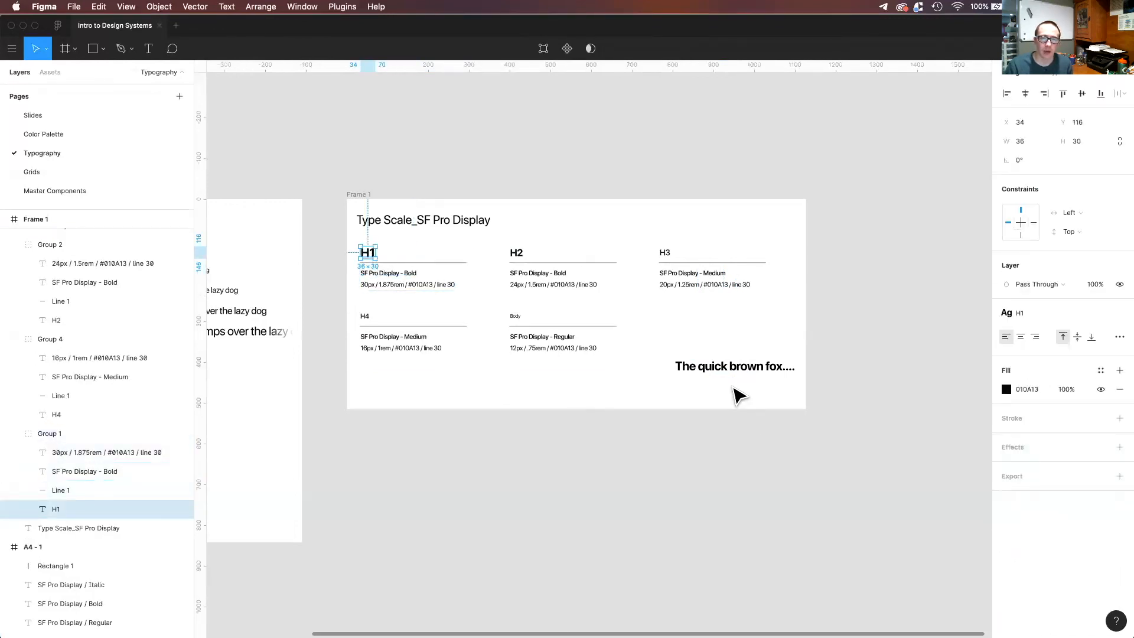
{"action": "left_click", "coordinate": [812, 458]}
{"action": "mouse_move", "coordinate": [1040, 188]}
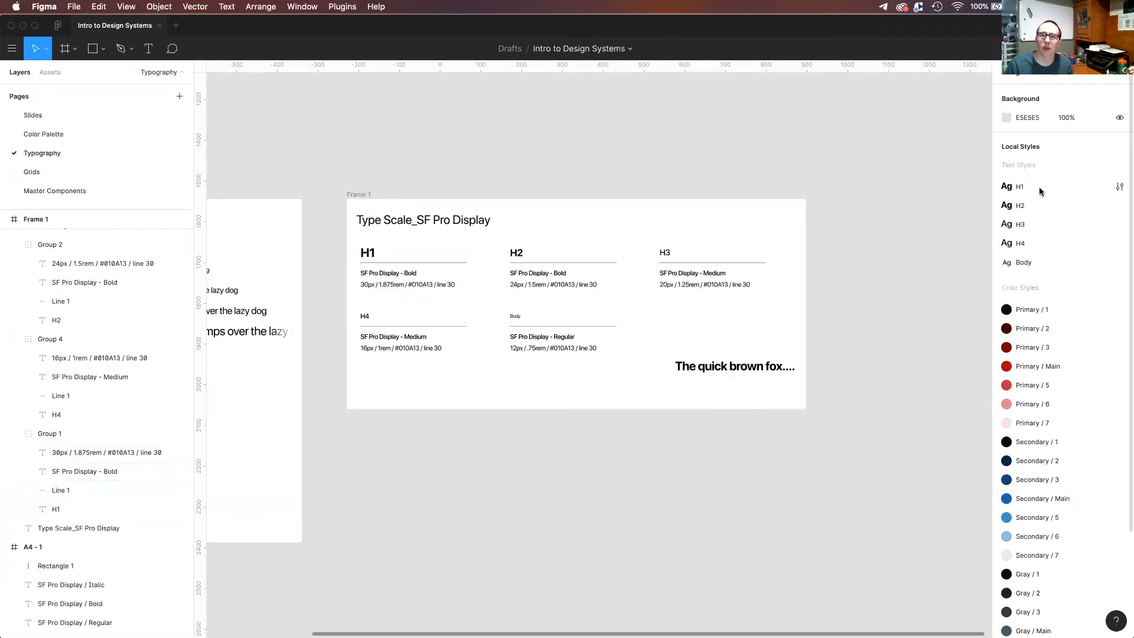
{"action": "left_click", "coordinate": [1121, 187]}
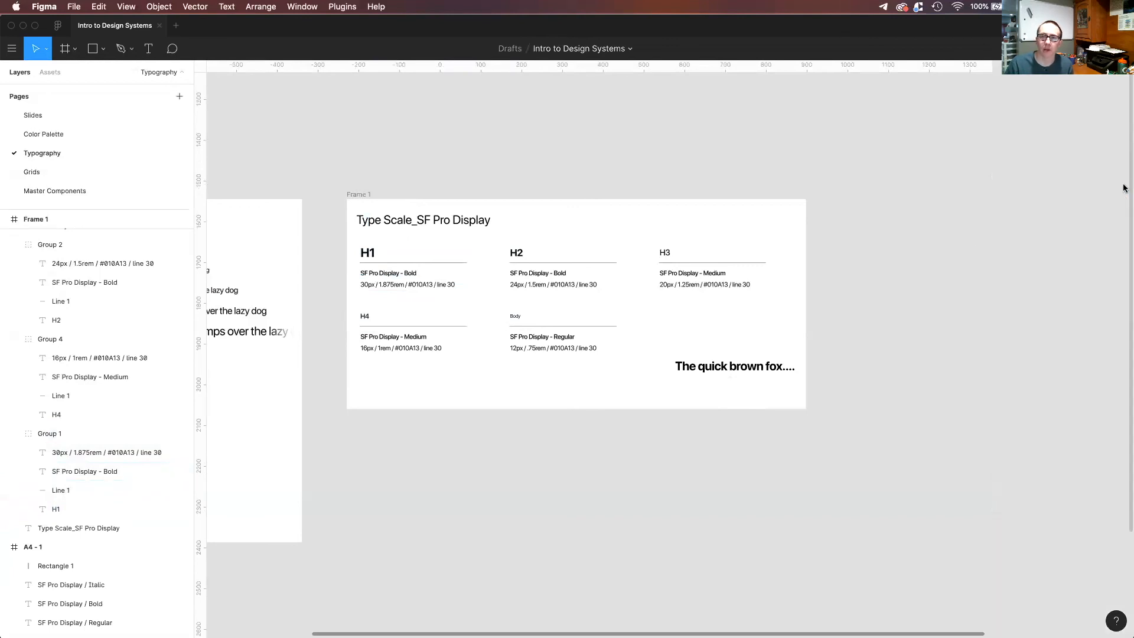
{"action": "left_click", "coordinate": [1078, 254]}
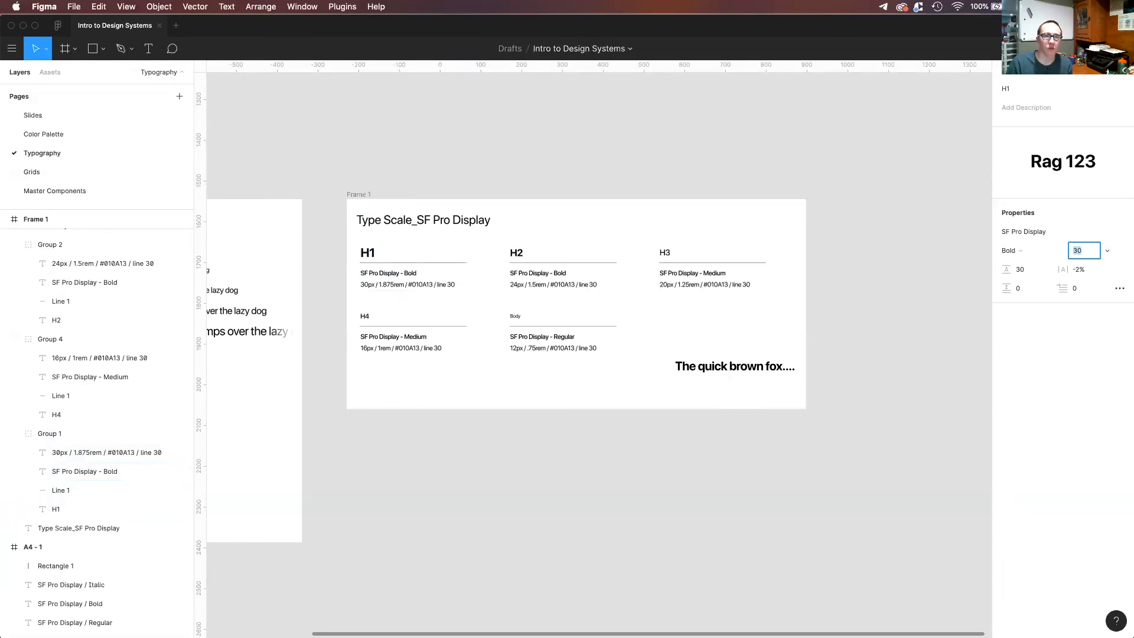
{"action": "key", "text": "Return"}
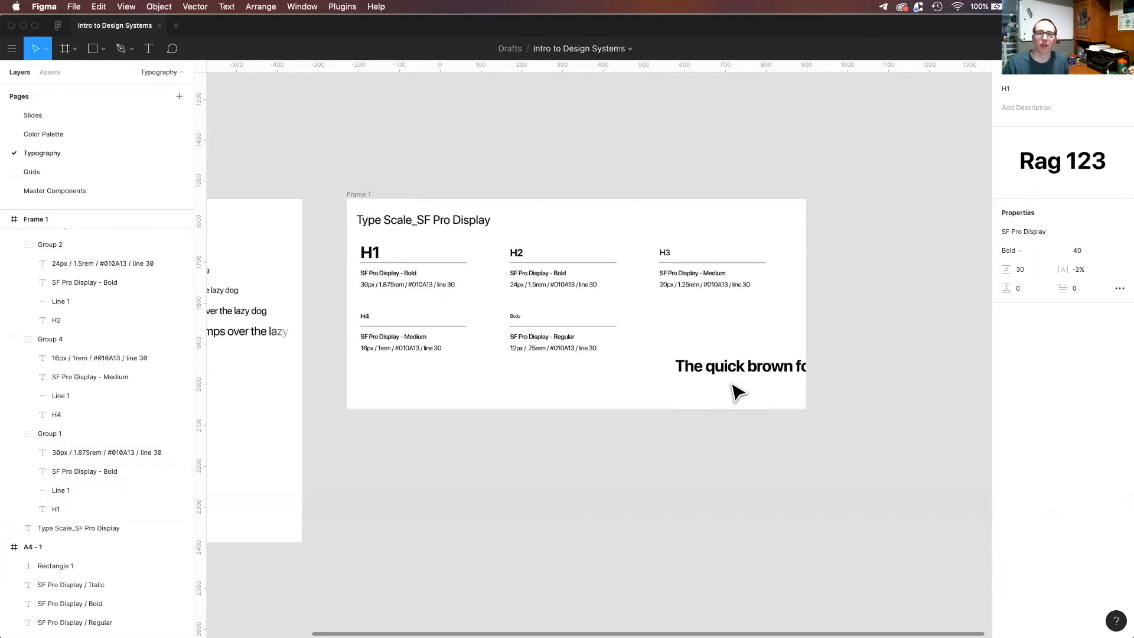
Set the font size of the H1 text style back to 30.
{"action": "left_click", "coordinate": [1089, 253]}
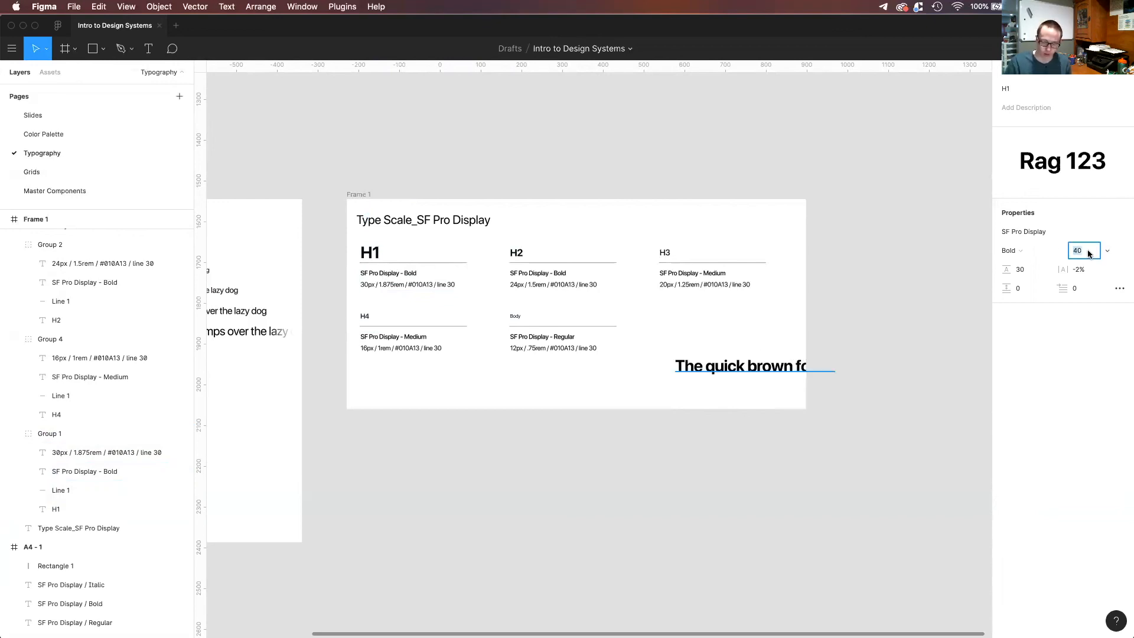
{"action": "type", "text": "30"}
{"action": "key", "text": "Return"}
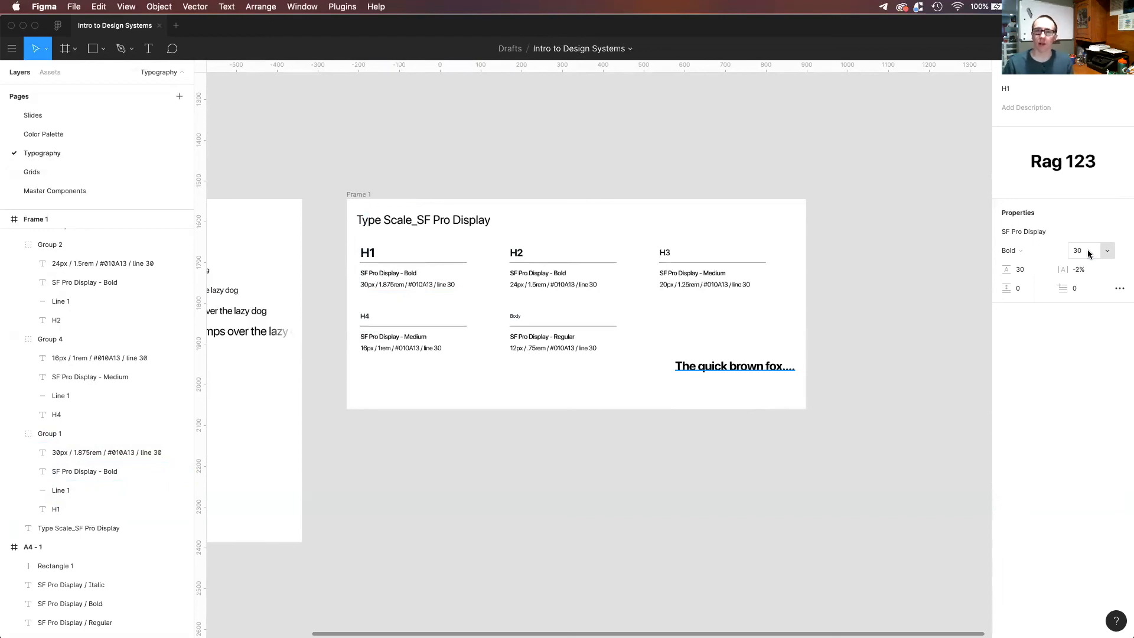
{"action": "left_click", "coordinate": [949, 301]}
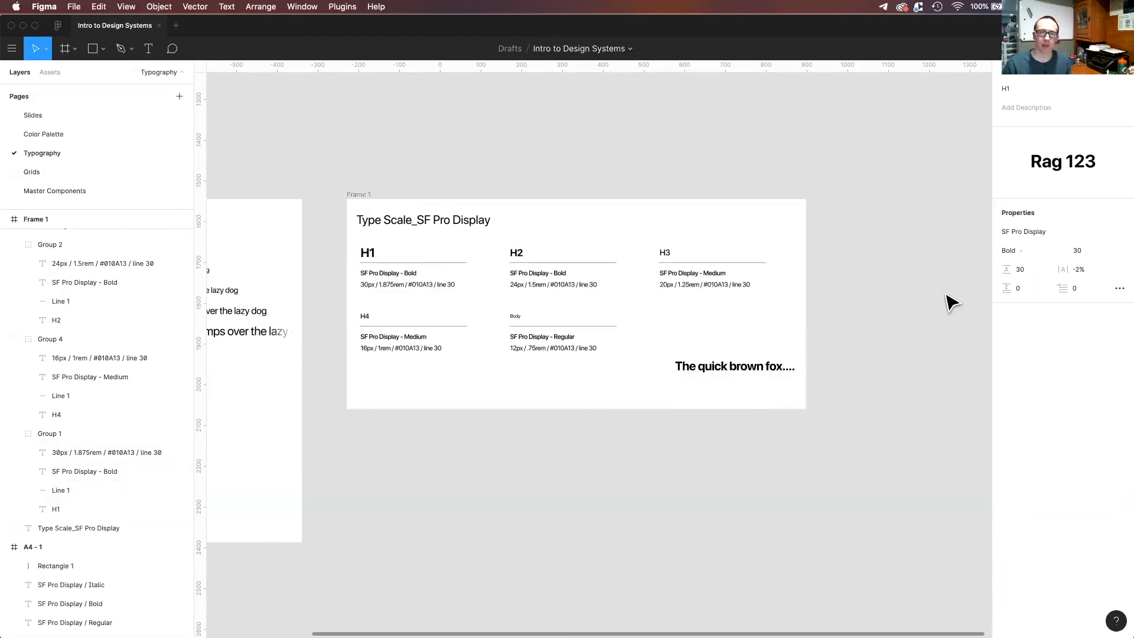
Delete the sample text "The quick brown fox...." from the type scale frame.
{"action": "left_click", "coordinate": [757, 372]}
{"action": "key", "text": "Delete"}
Draw a rectangle about 129 × 78 in the type scale frame below the H3 sample and fill it with the Primary / 1 color style.
{"action": "key", "text": "r"}
{"action": "left_click_drag", "start_coordinate": [698, 359], "coordinate": [749, 391]}
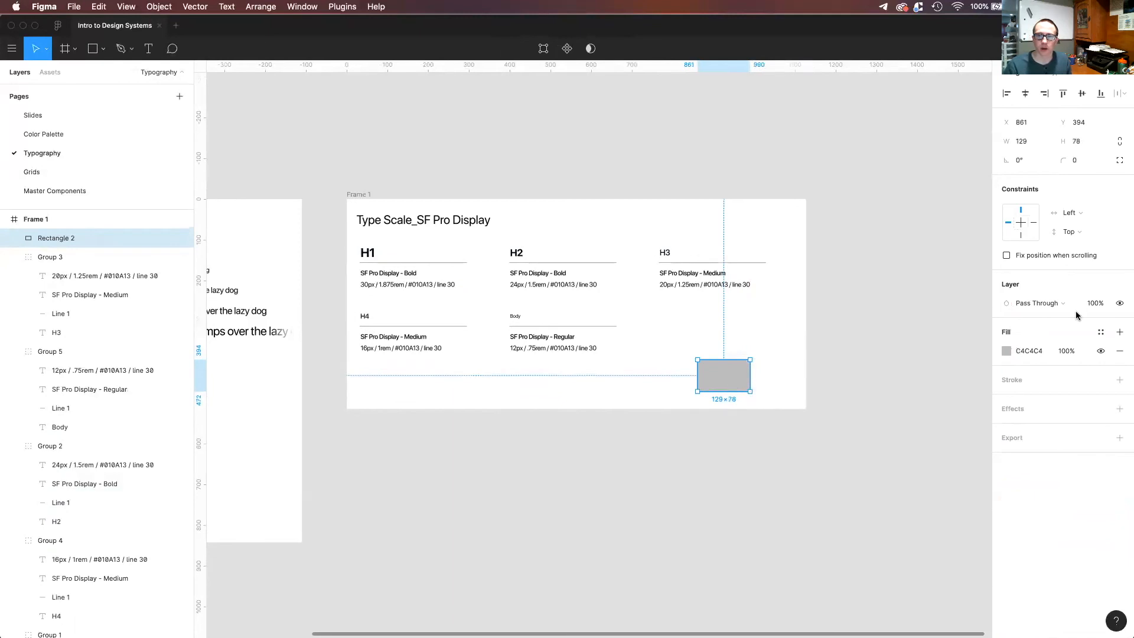
{"action": "left_click", "coordinate": [1099, 331]}
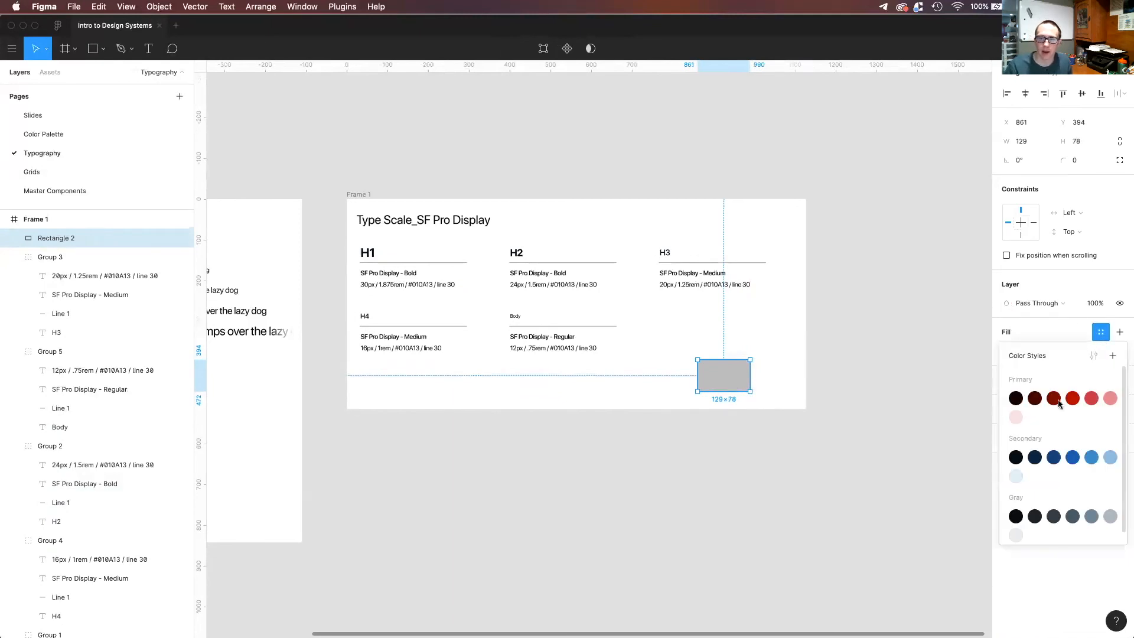
{"action": "left_click", "coordinate": [1016, 398]}
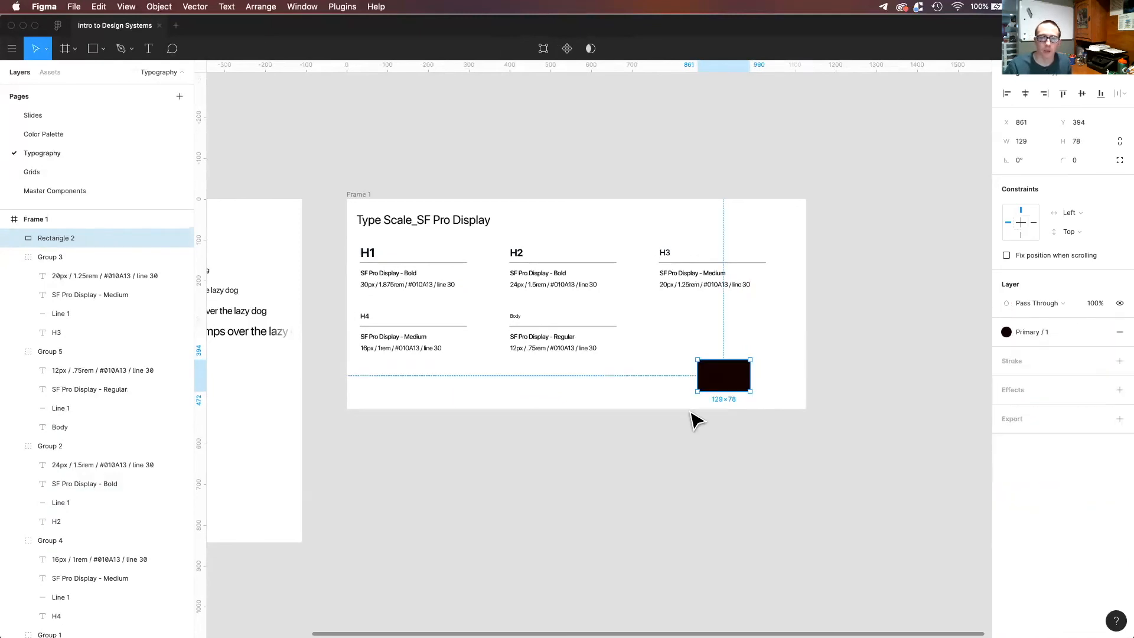
Edit the Primary / 1 color style and change its color to a light green, ACFD6D.
{"action": "left_click", "coordinate": [983, 315]}
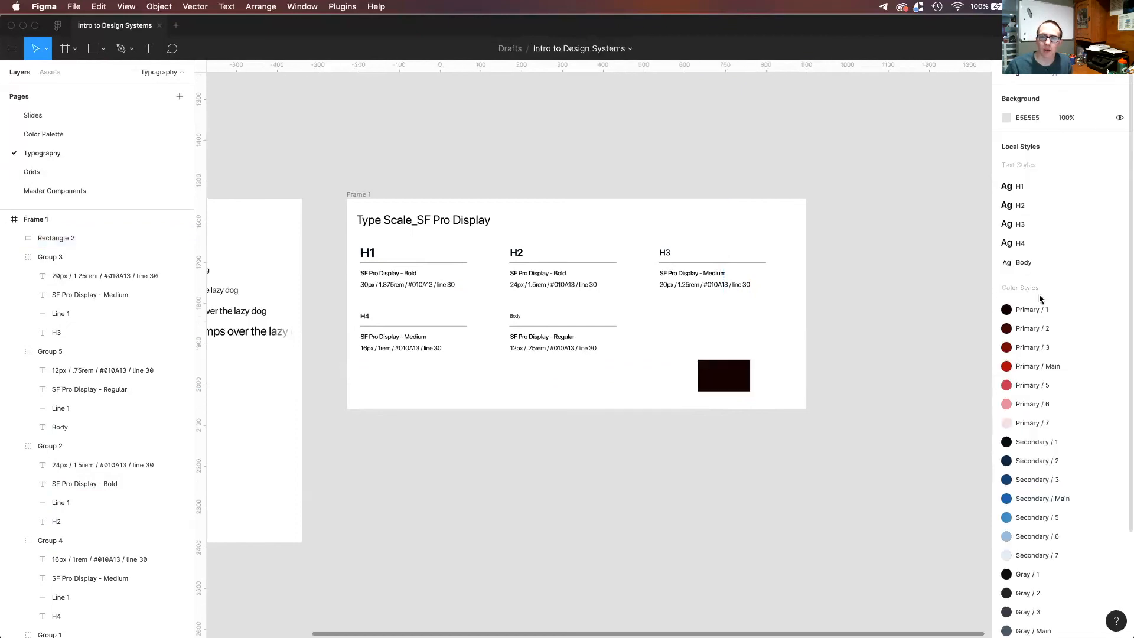
{"action": "left_click", "coordinate": [1120, 310]}
{"action": "left_click", "coordinate": [1005, 231]}
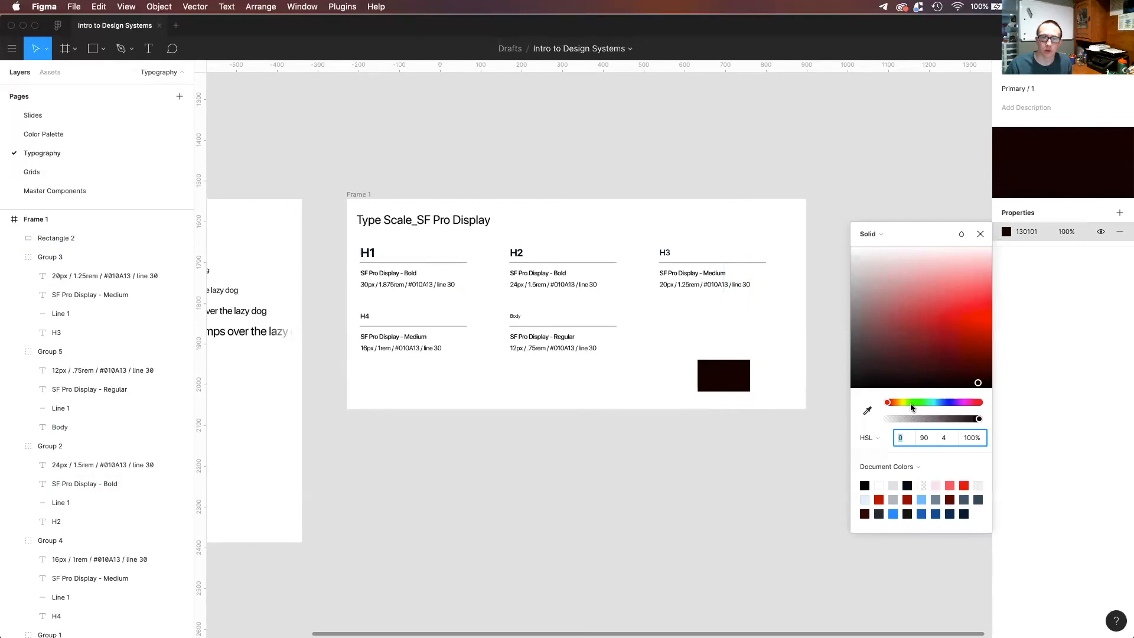
{"action": "left_click", "coordinate": [911, 403]}
{"action": "left_click_drag", "start_coordinate": [927, 306], "coordinate": [988, 287]}
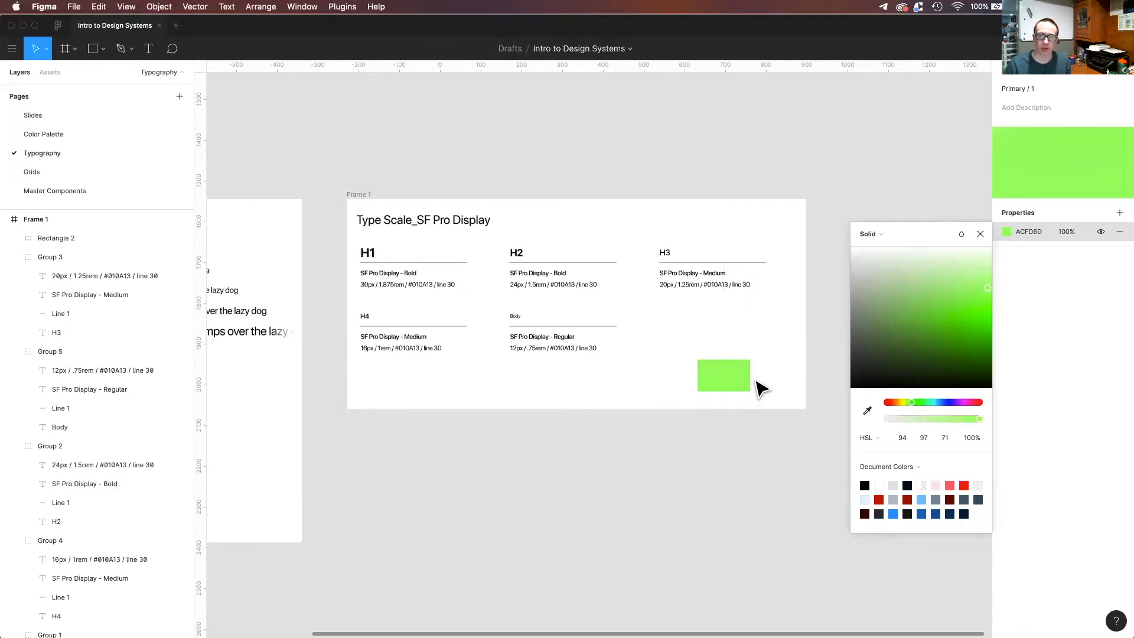
Undo the last color change to the Primary / 1 style and delete the sample rectangle from the type scale frame.
{"action": "key", "text": "super+z"}
{"action": "left_click", "coordinate": [979, 235]}
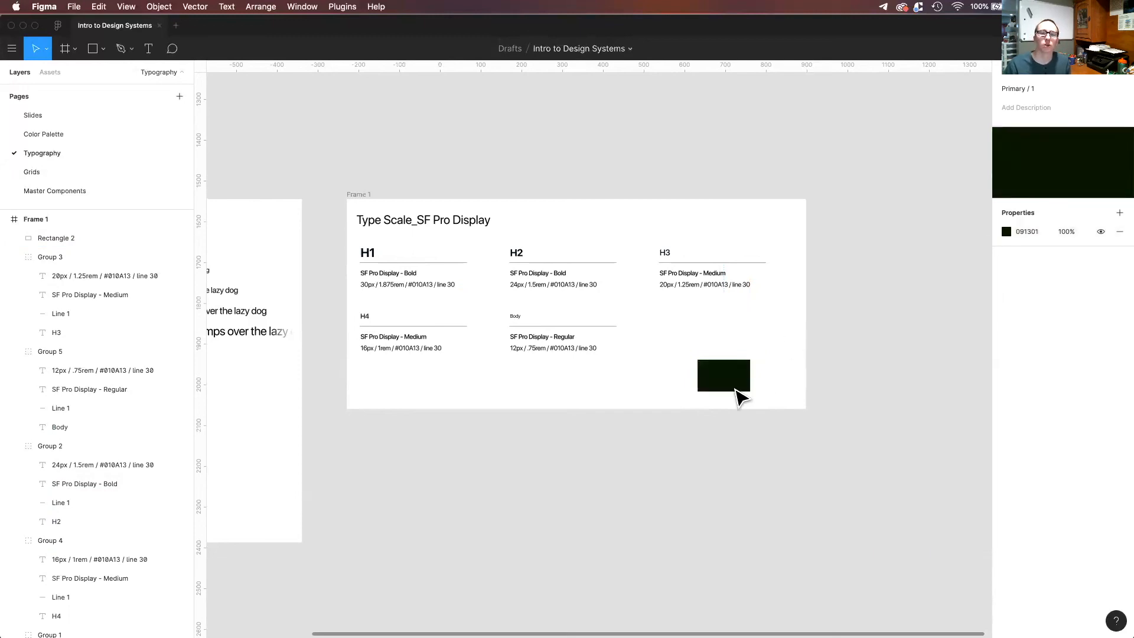
{"action": "left_click", "coordinate": [737, 388]}
{"action": "key", "text": "Delete"}
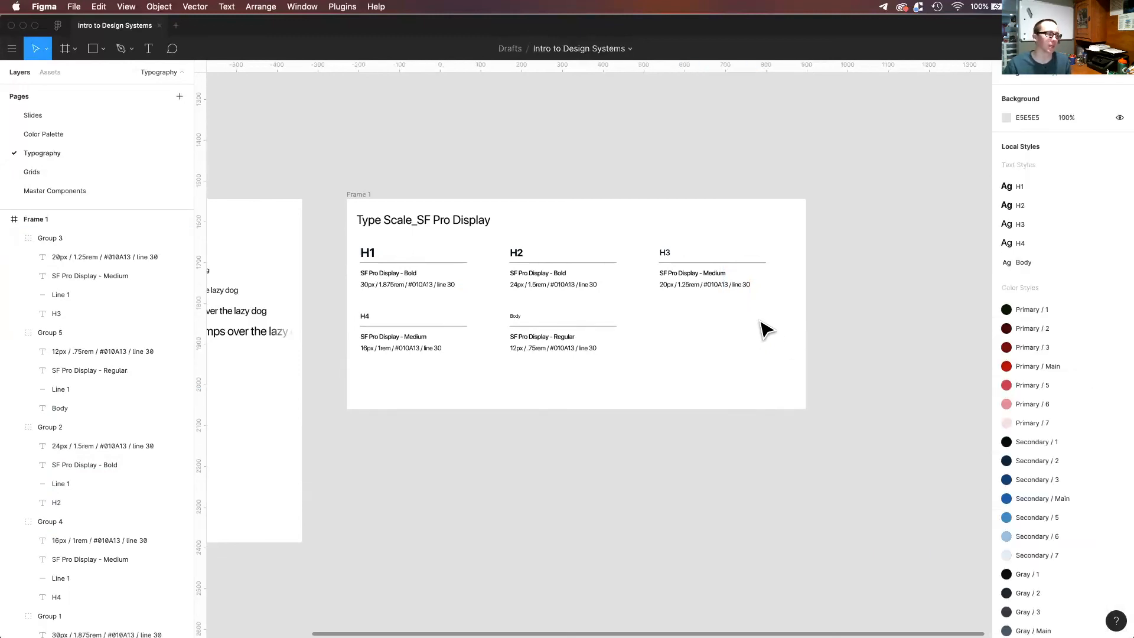